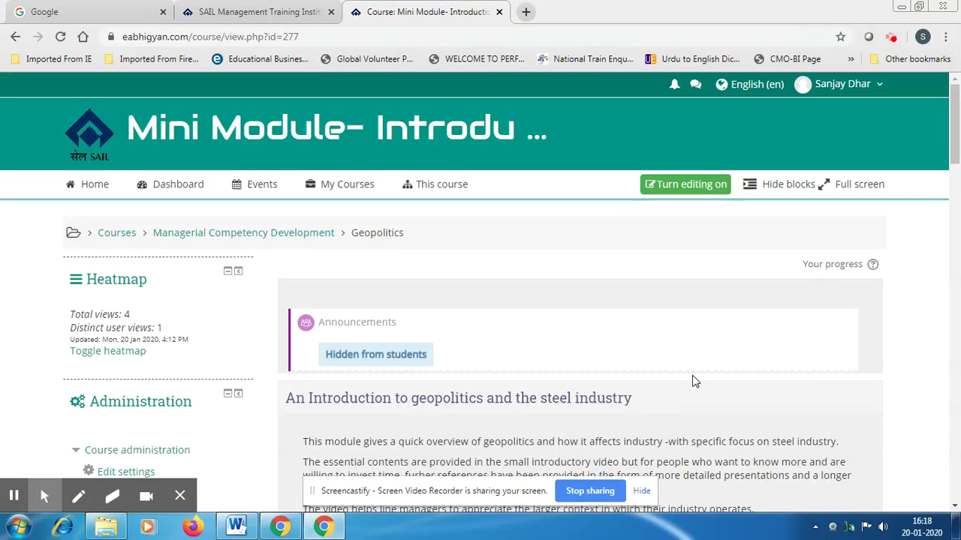
Turn on editing for the geopolitics course page.
scroll(652, 353, "down", 1)
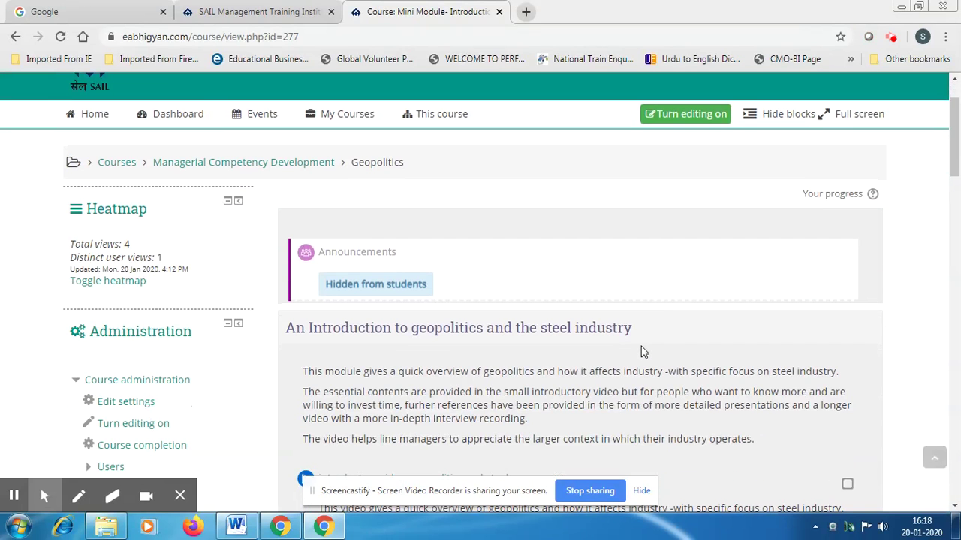
left_click(684, 124)
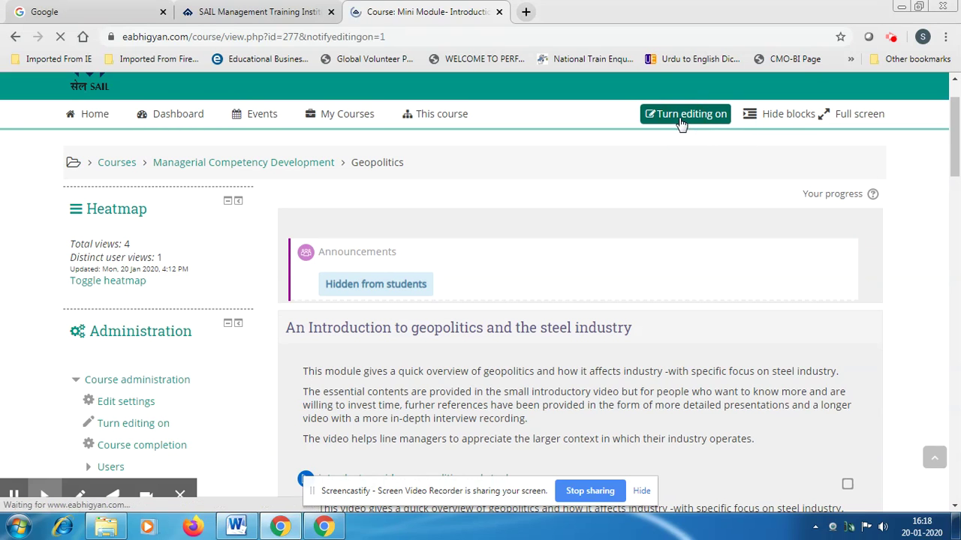
Add a new Quiz activity to the "An Introduction to geopolitics and the steel industry" section of the course.
scroll(641, 304, "down", 7)
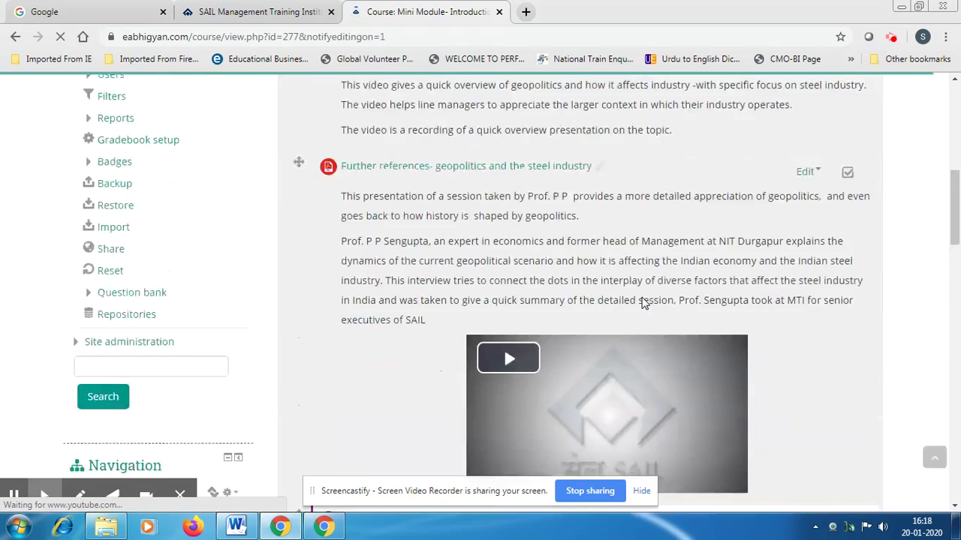
scroll(641, 304, "down", 3)
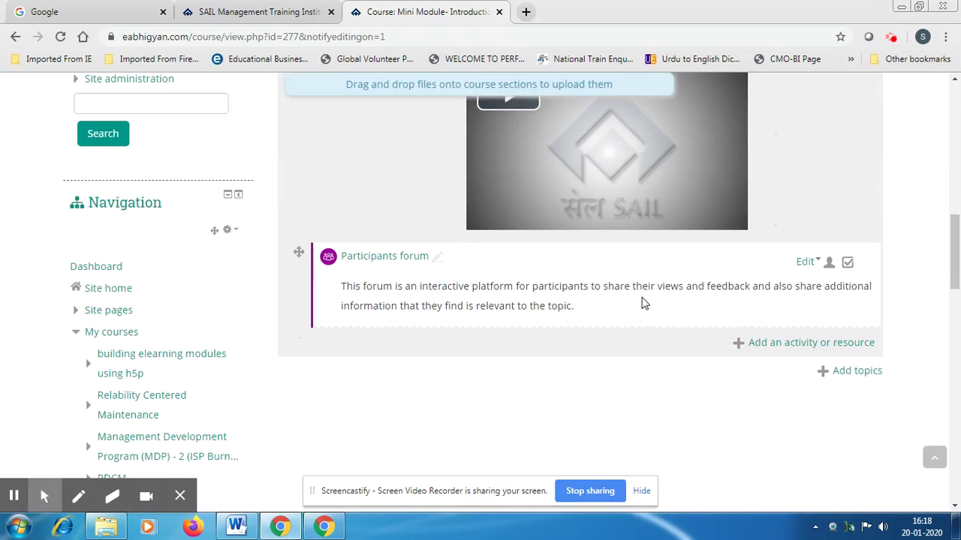
scroll(642, 300, "up", 1)
scroll(642, 297, "down", 1)
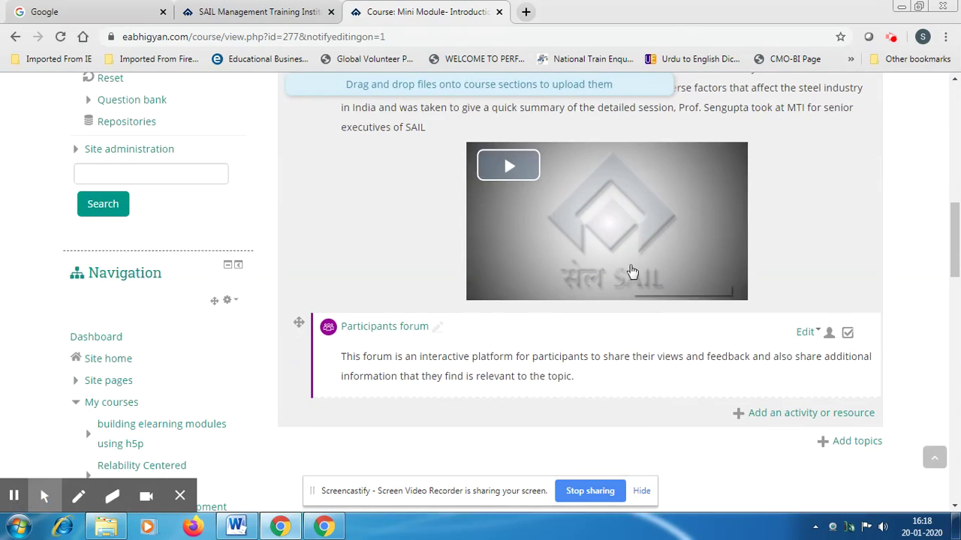
scroll(633, 270, "up", 2)
scroll(632, 267, "down", 1)
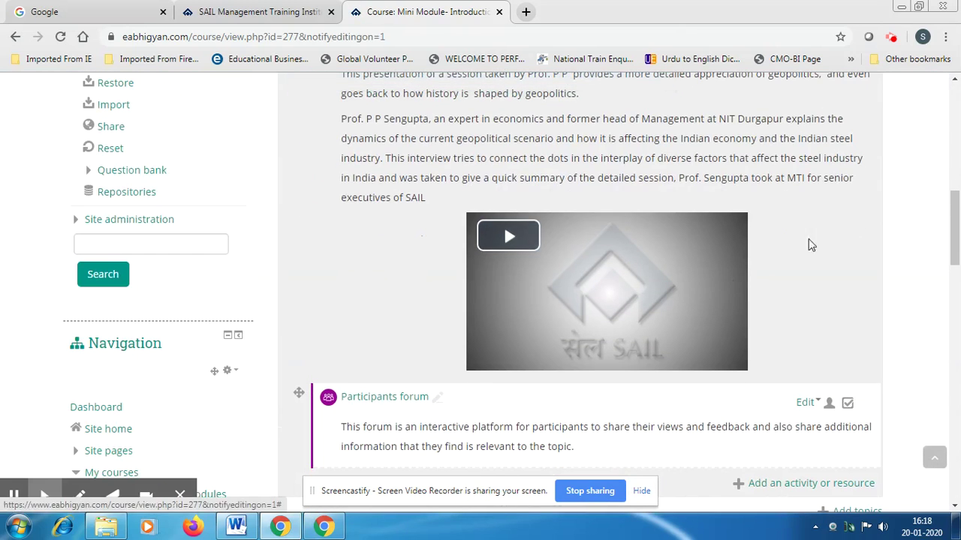
scroll(808, 244, "up", 5)
scroll(789, 259, "down", 6)
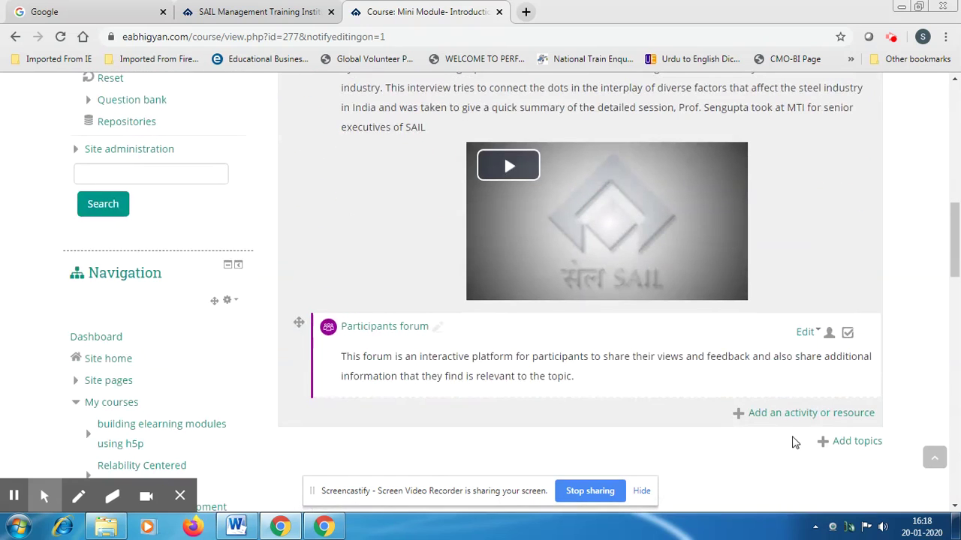
left_click(785, 414)
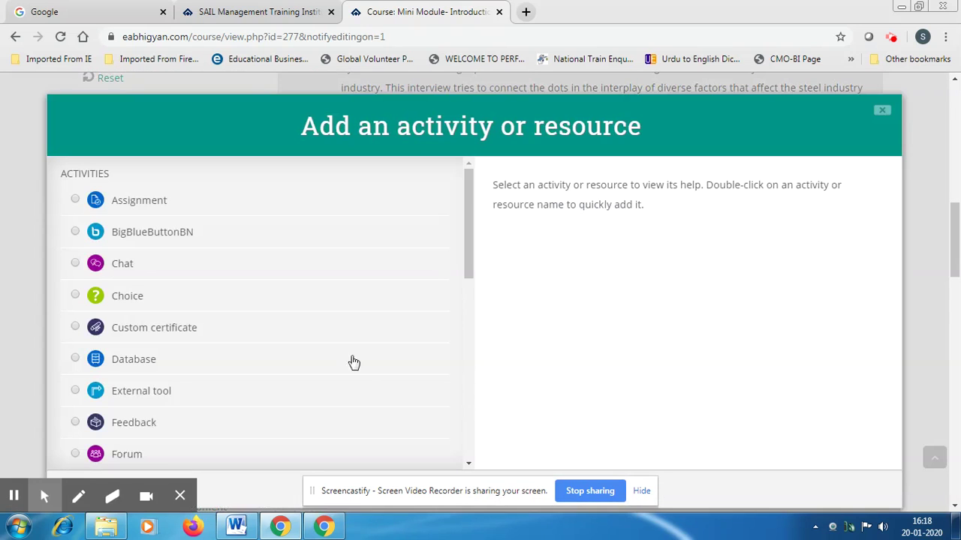
left_click_drag(468, 263, 461, 352)
left_click(75, 349)
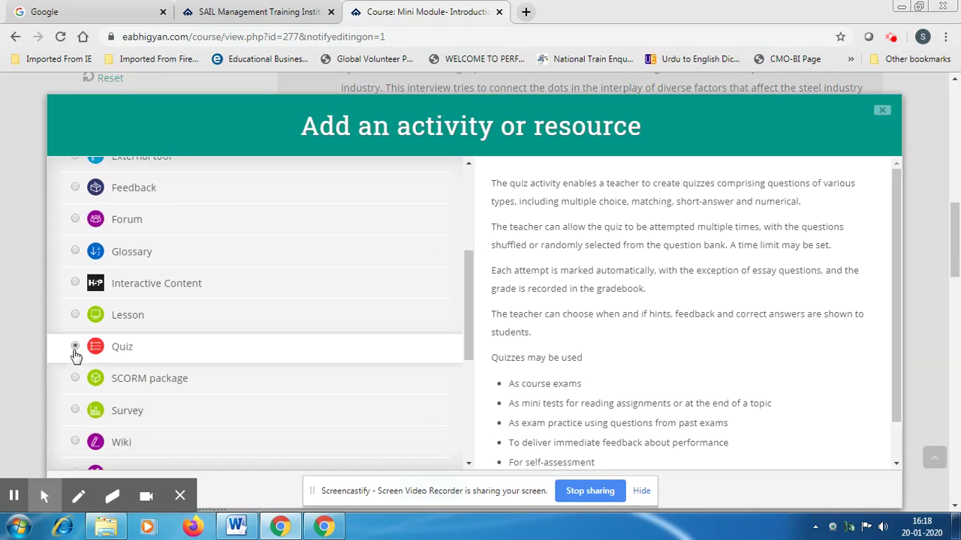
mouse_move(948, 255)
left_mouse_down()
mouse_move(952, 297)
mouse_move(954, 248)
left_mouse_up()
left_click(432, 293)
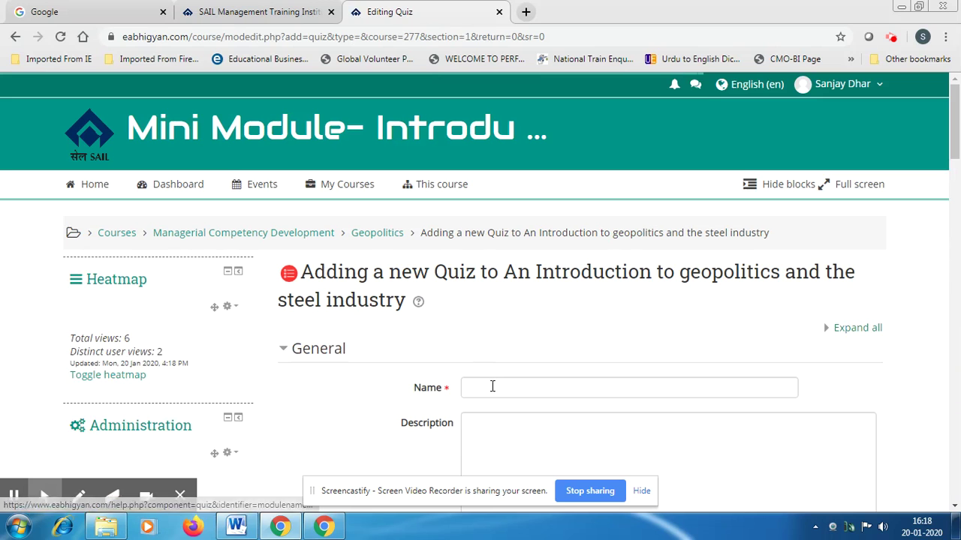
Copy the heading "Assessment of Learning" from the Word document and enter it as the quiz name.
left_click(491, 385)
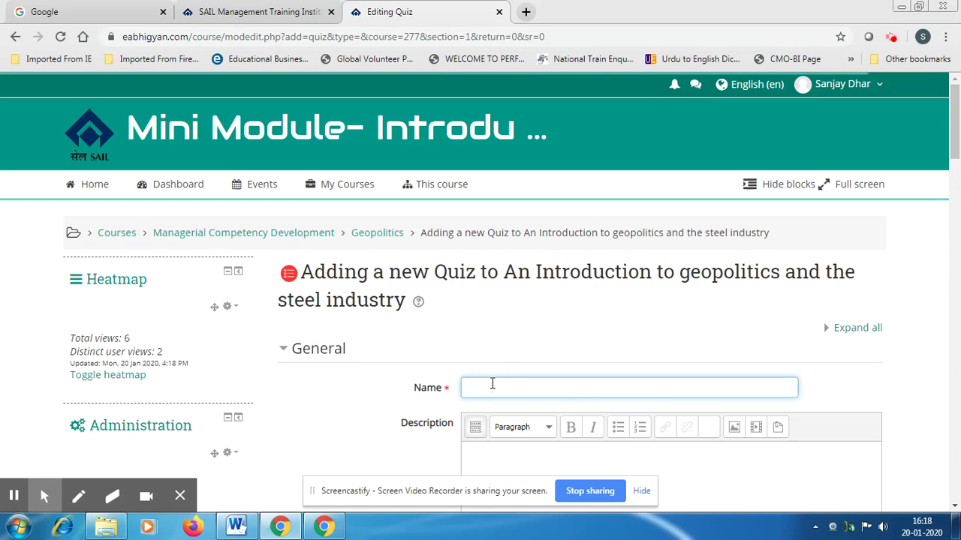
left_click(237, 527)
left_click_drag(244, 267, 362, 270)
key("ctrl+c")
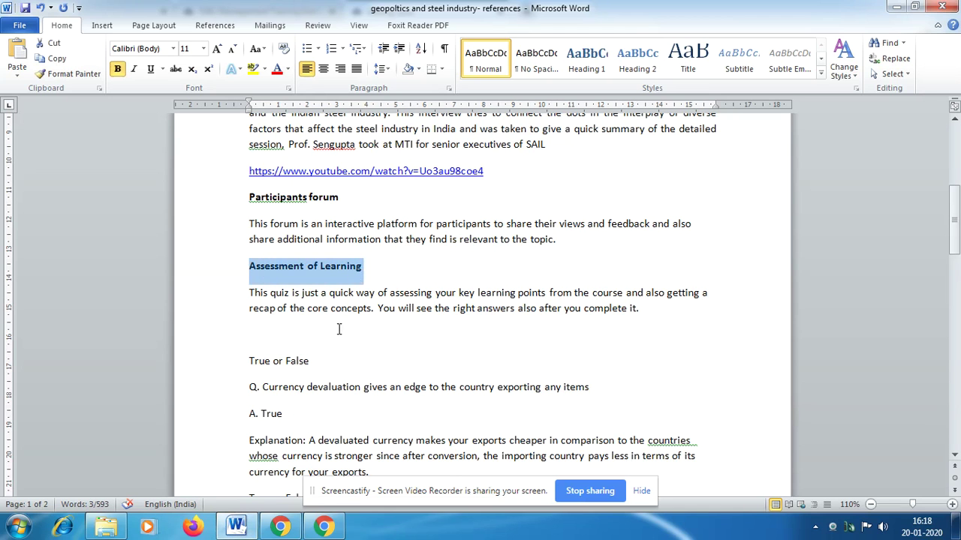
left_click(284, 527)
left_click(462, 413)
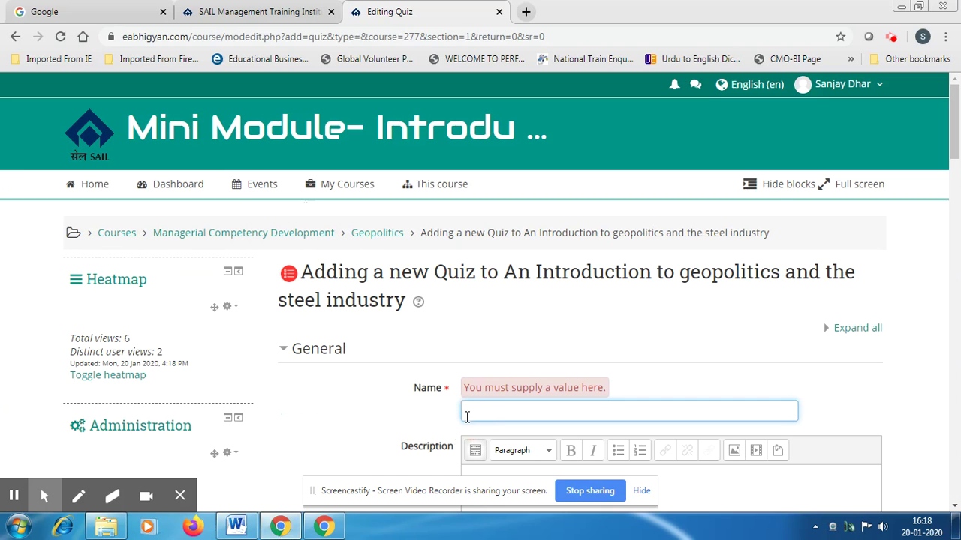
key("ctrl+v")
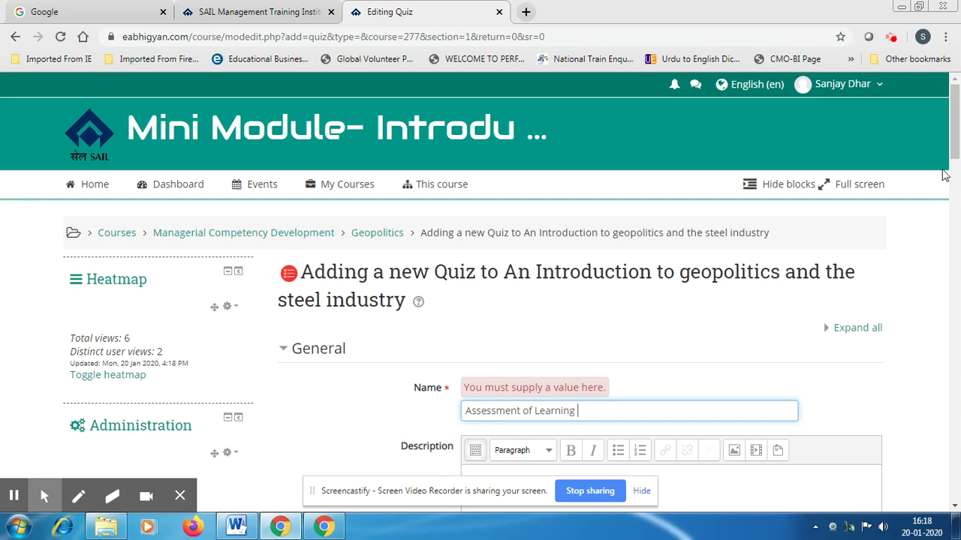
Copy the paragraph below the "Assessment of Learning" heading in Word into the quiz description and enable displaying it on the course page.
scroll(718, 276, "down", 2)
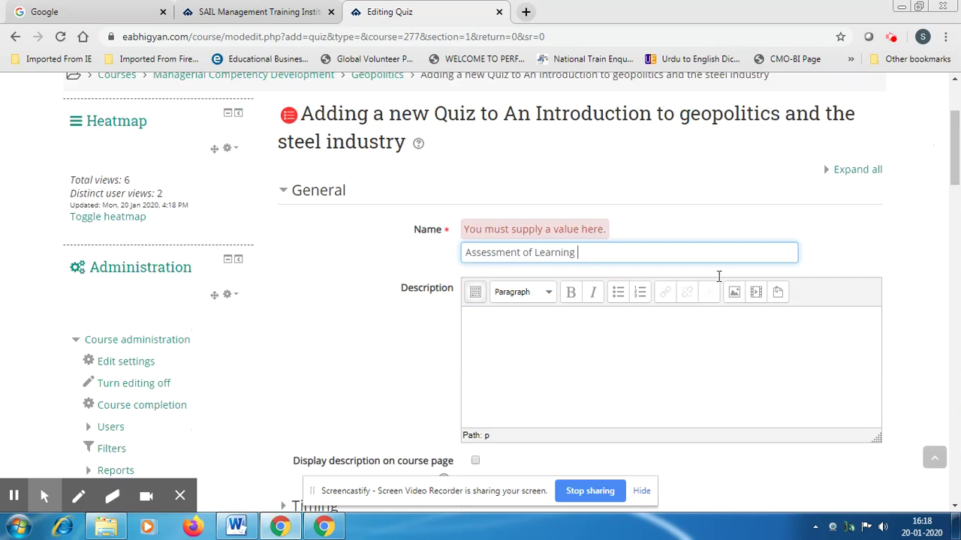
left_click(520, 324)
left_click(239, 527)
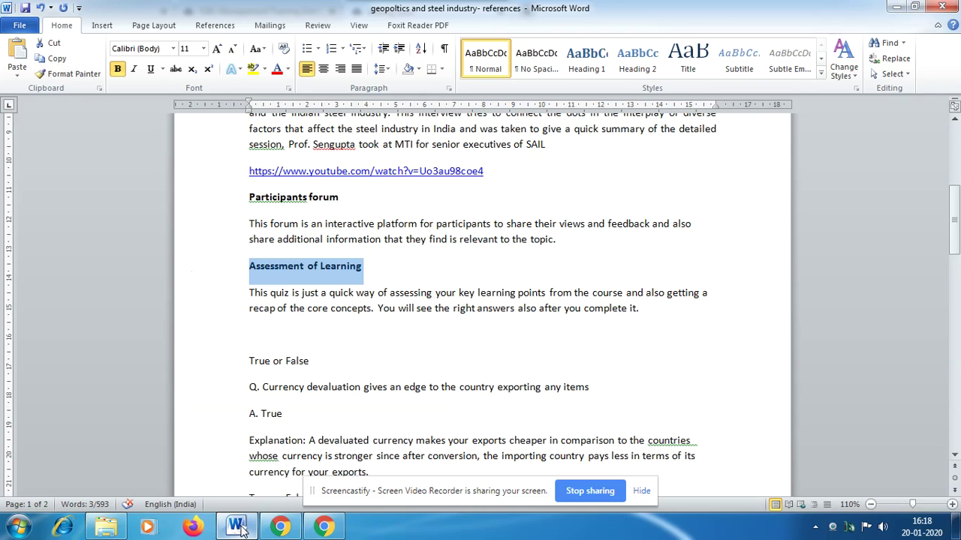
left_click_drag(252, 293, 640, 310)
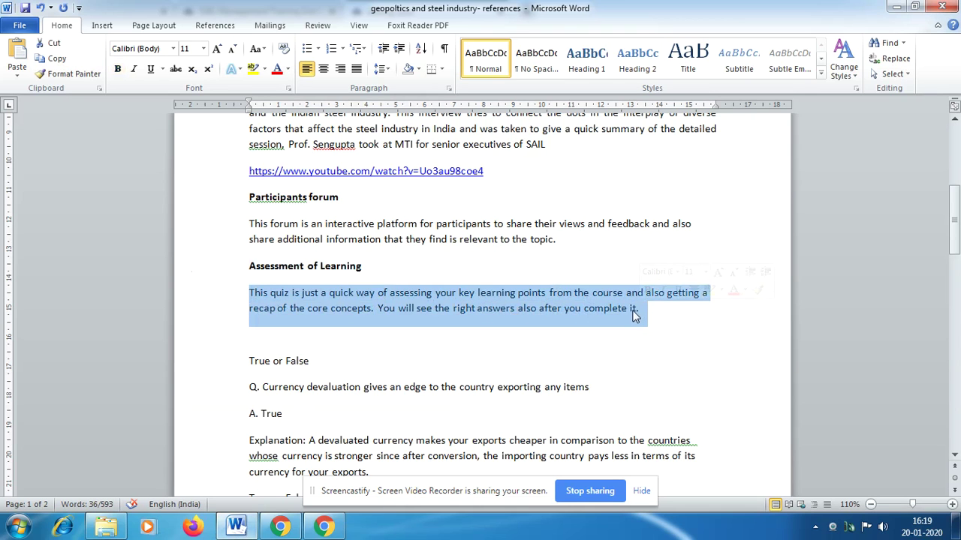
left_click(280, 528)
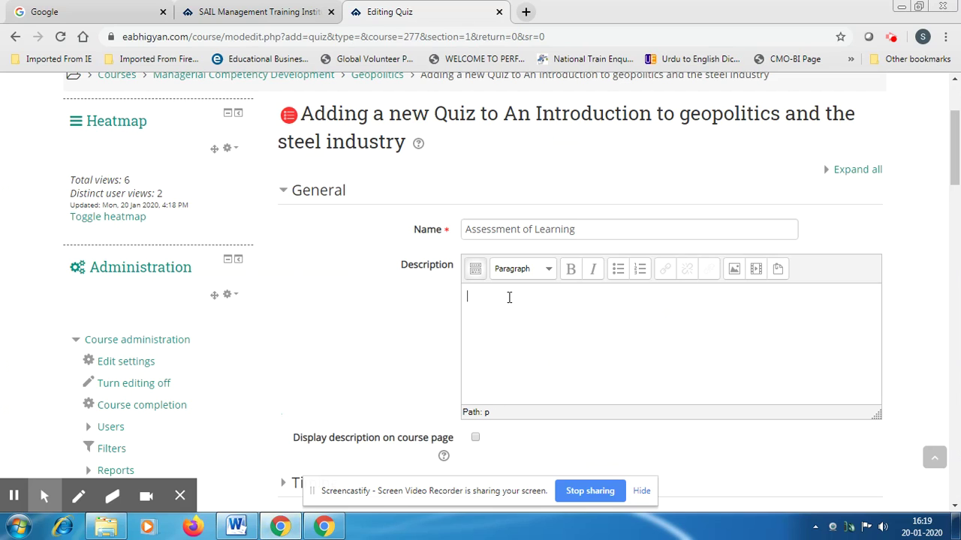
key("ctrl+v")
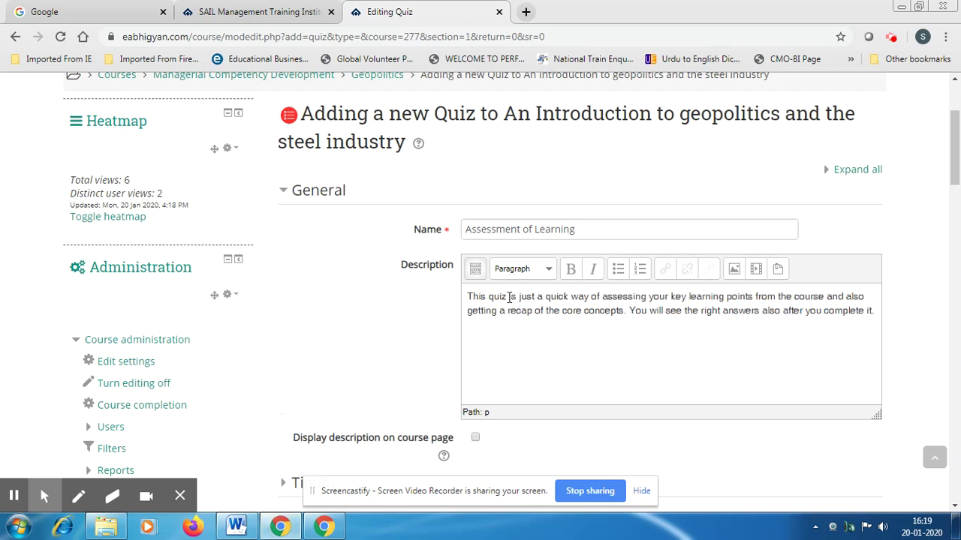
left_click(476, 439)
left_click_drag(956, 180, 952, 221)
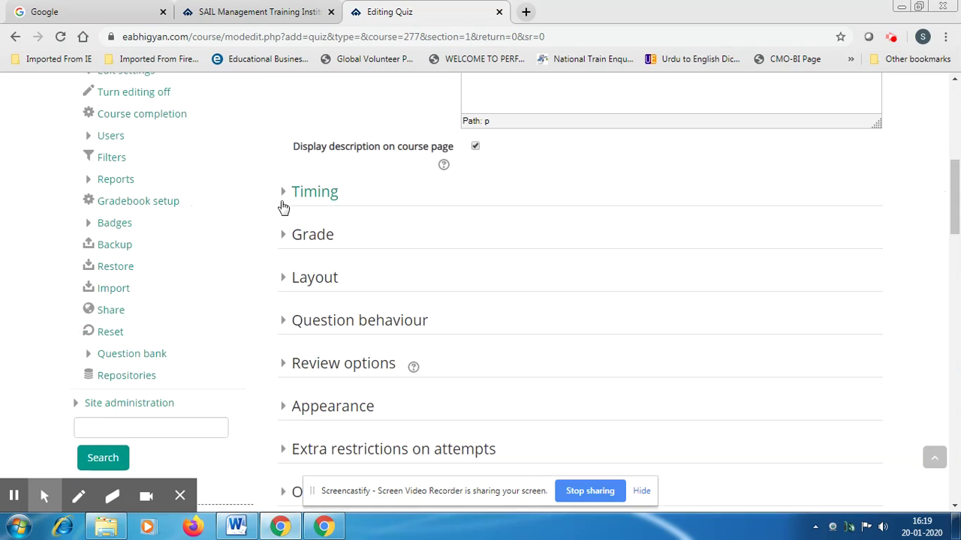
left_click(283, 202)
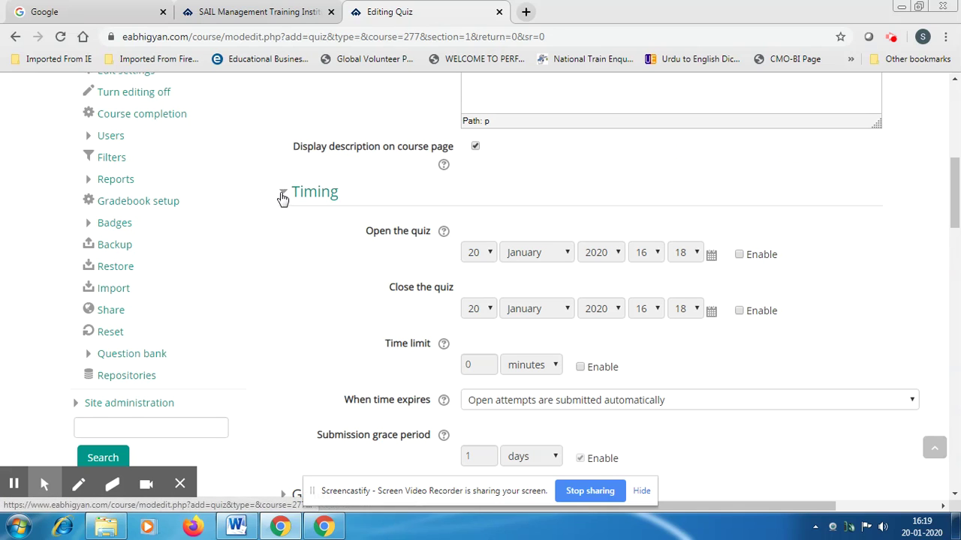
left_click(283, 197)
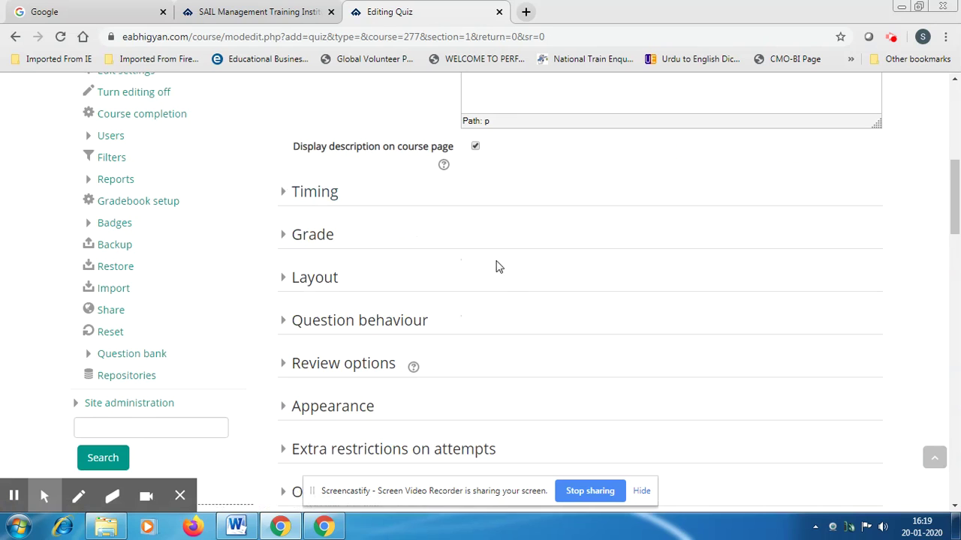
Add the tag "geopolitics" to the quiz, then save it and return to the course.
scroll(496, 266, "down", 1)
scroll(496, 265, "down", 1)
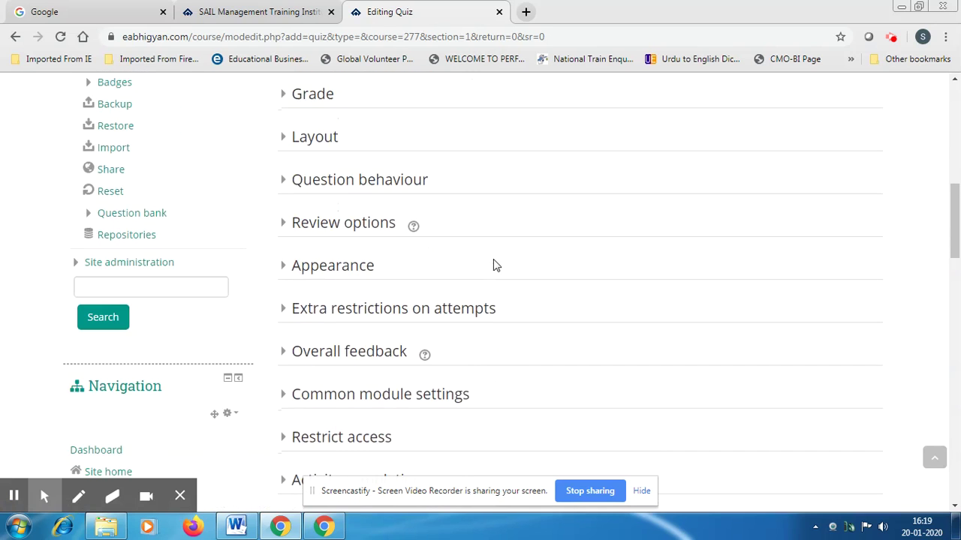
scroll(496, 265, "down", 3)
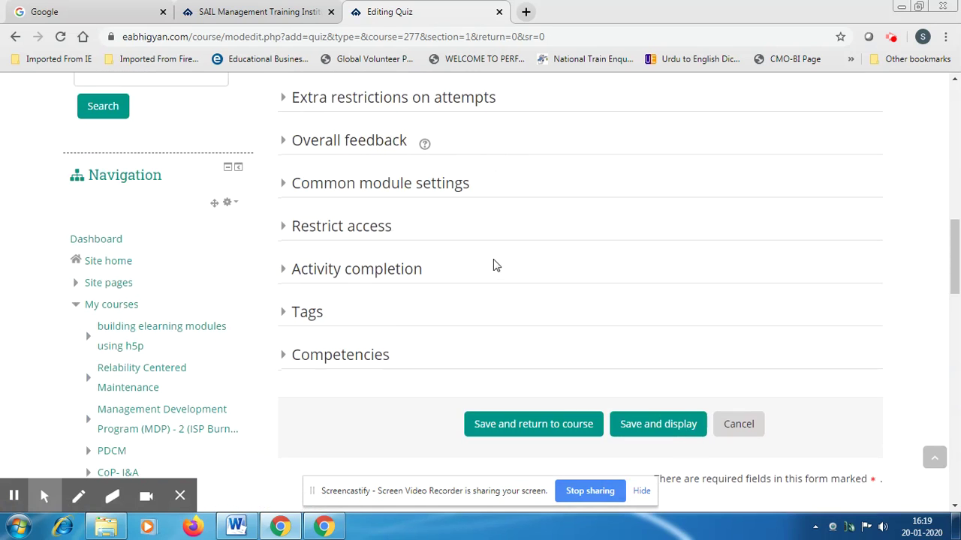
left_click(279, 315)
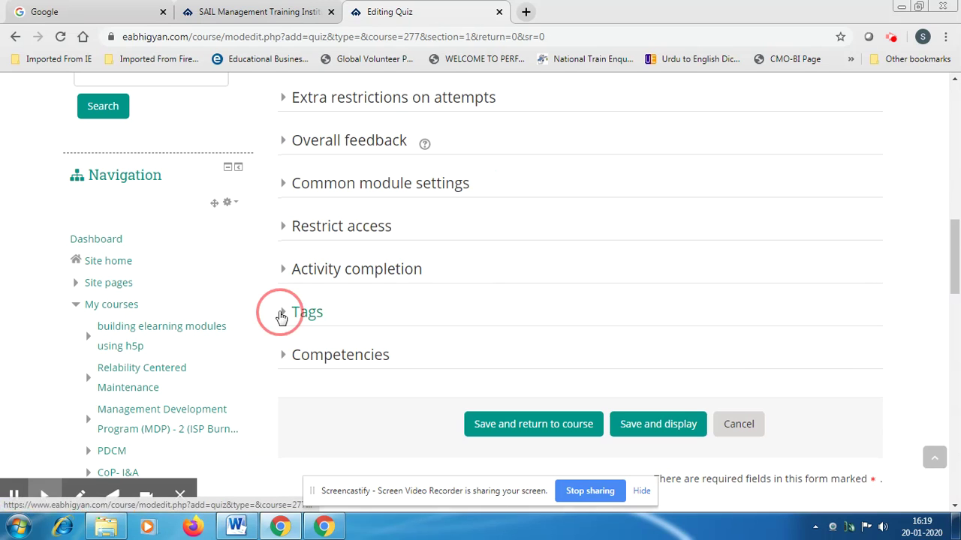
left_click(508, 374)
type("g")
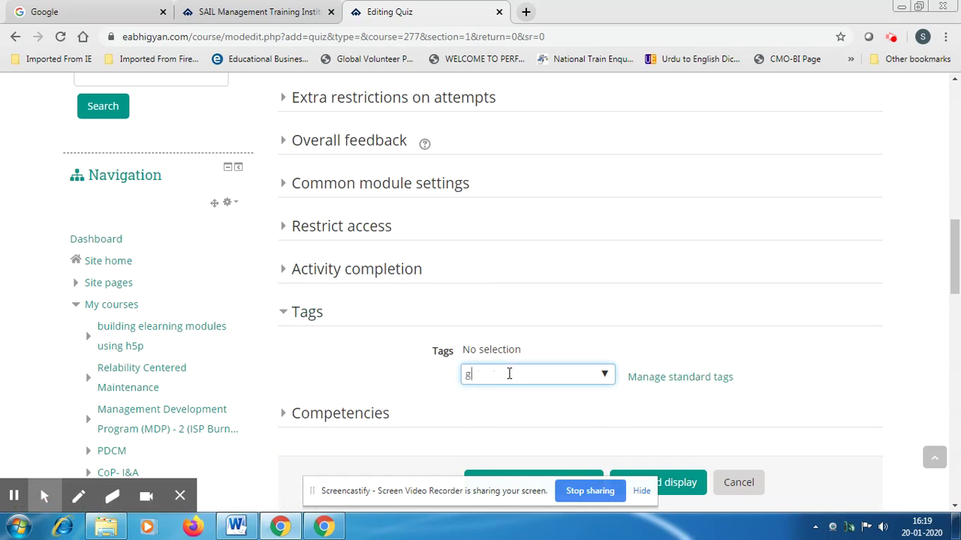
type("eopolitic")
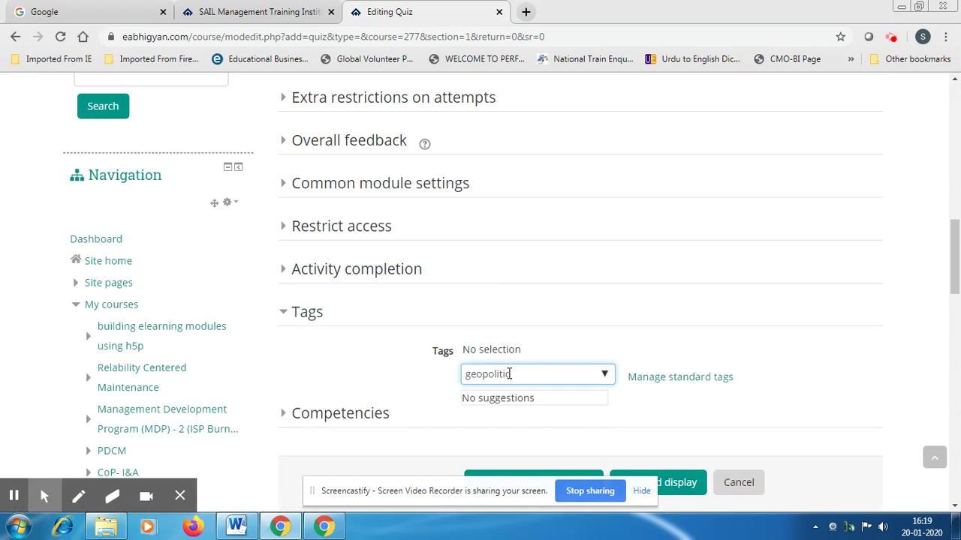
type("s")
key("Return")
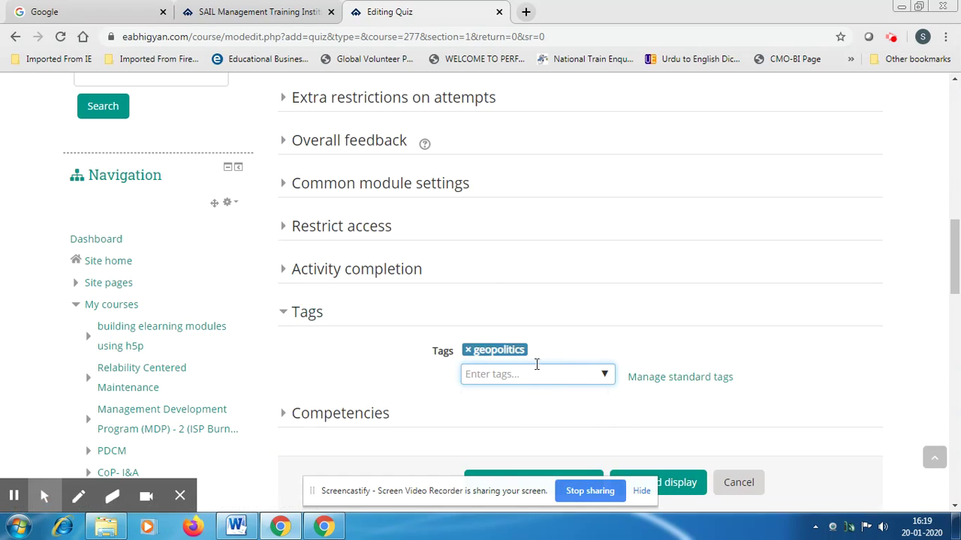
scroll(590, 370, "down", 2)
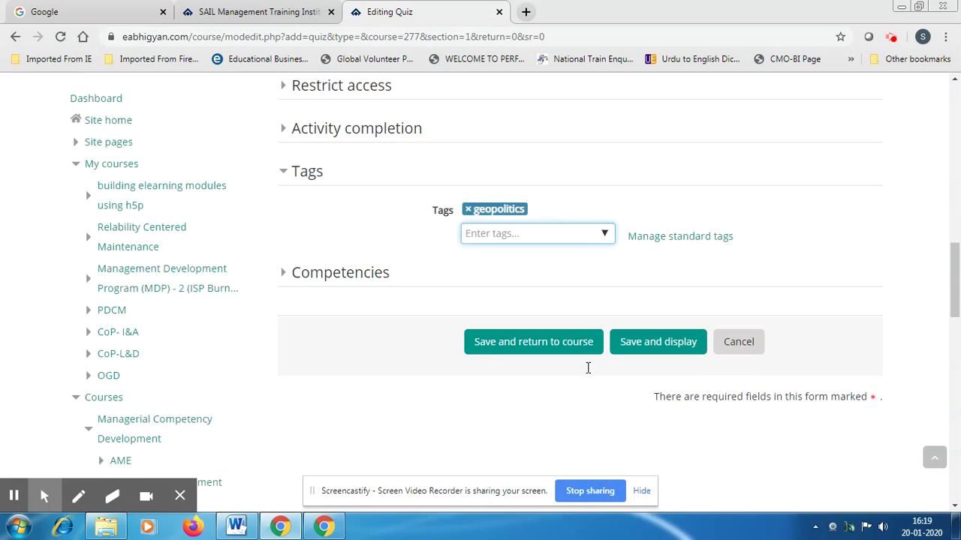
left_click(516, 349)
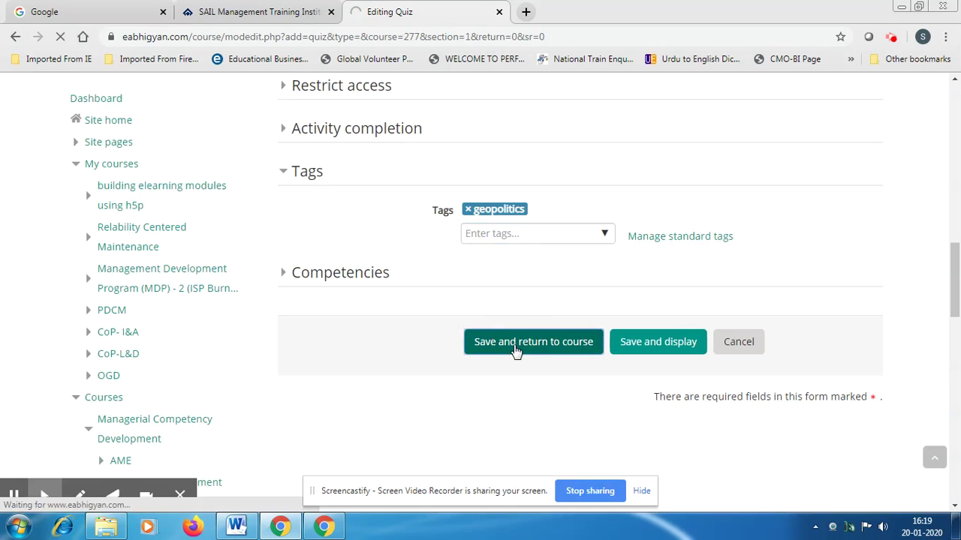
Open the Assessment of Learning quiz from the course page and go to its question editing page.
scroll(515, 338, "down", 5)
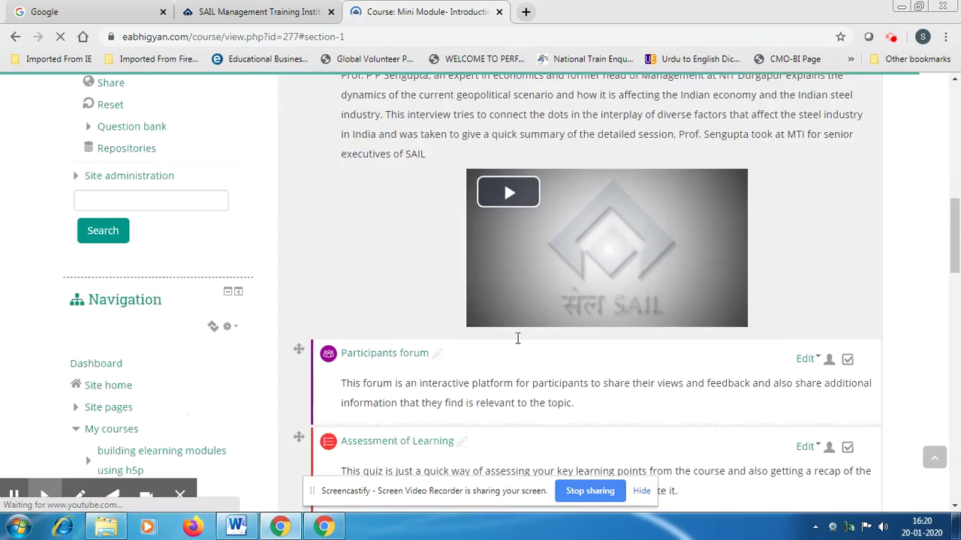
scroll(517, 339, "down", 3)
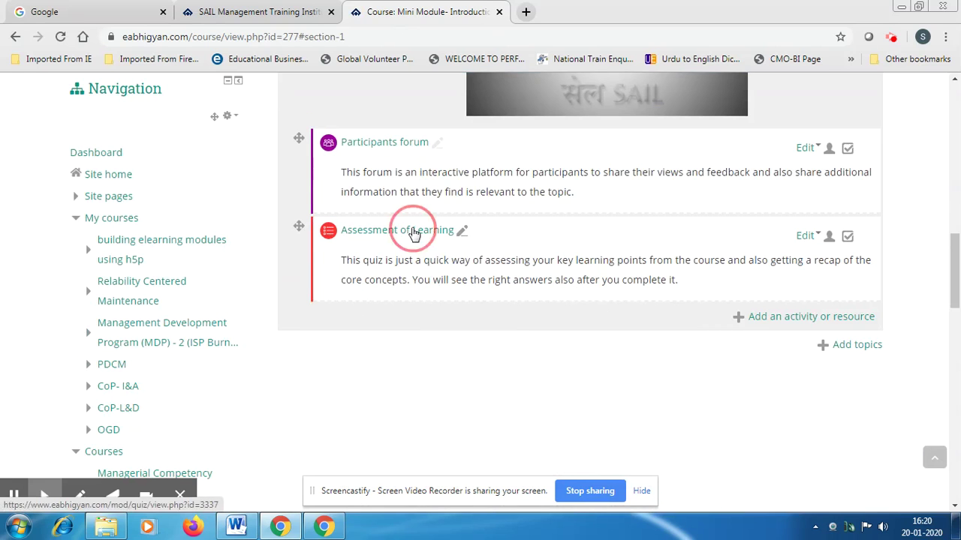
left_click(414, 231)
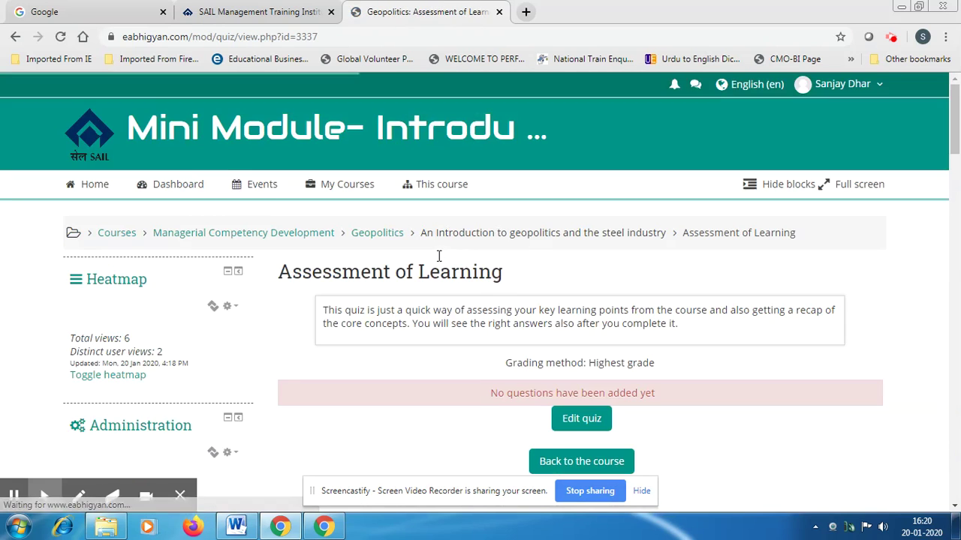
scroll(651, 331, "down", 2)
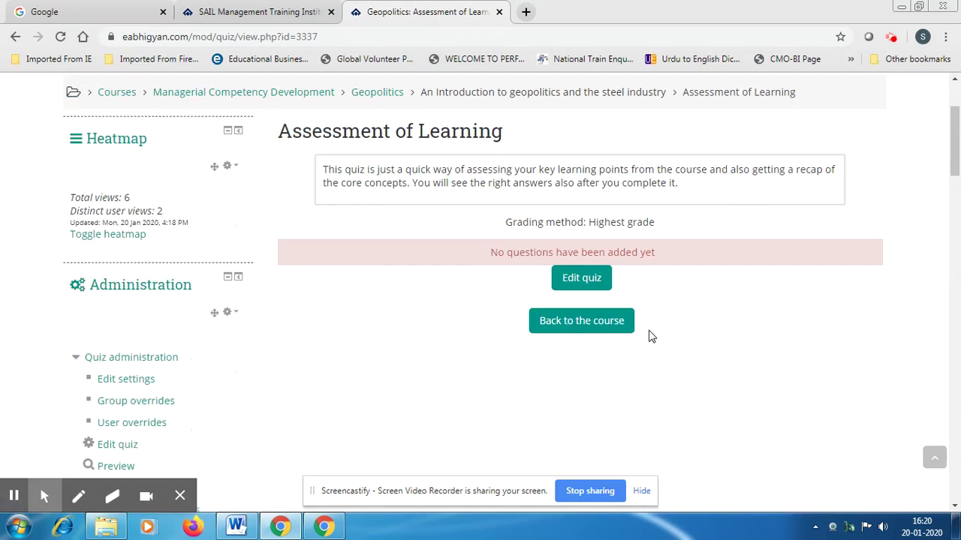
left_click(582, 279)
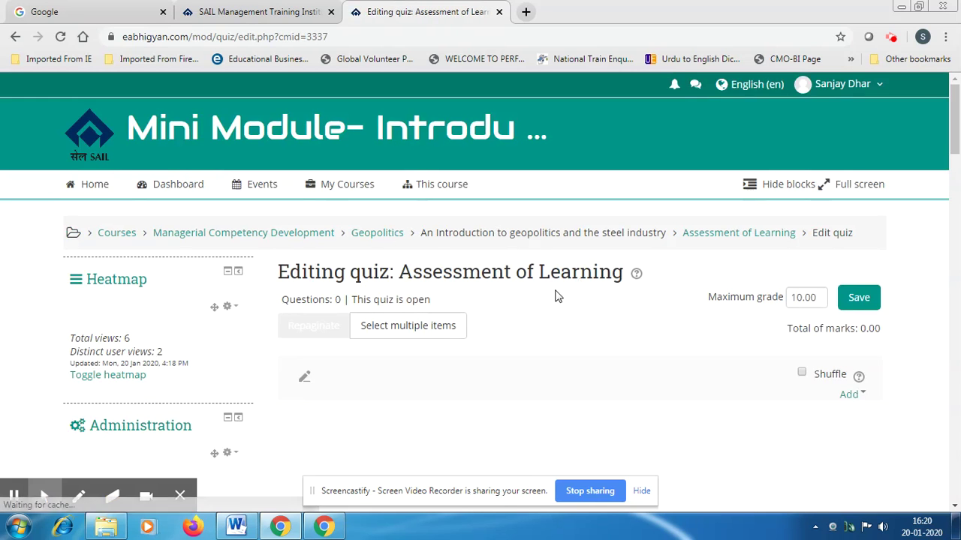
Add a new question of the True/False type to the Assessment of Learning quiz.
scroll(556, 296, "down", 1)
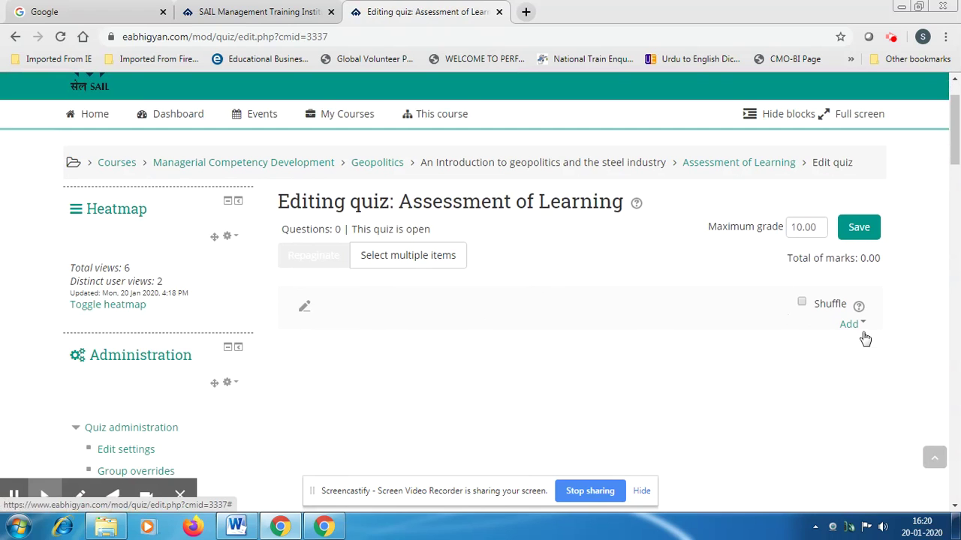
left_click(803, 230)
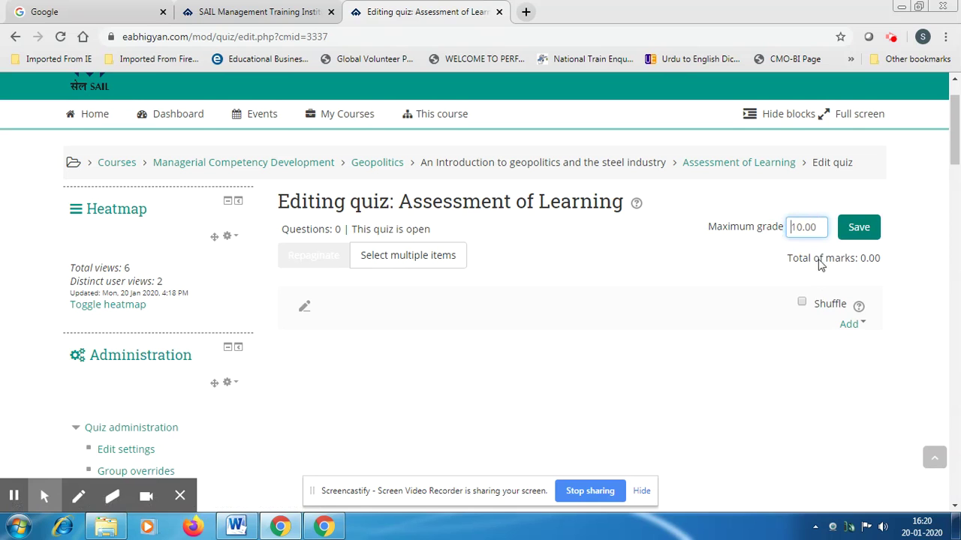
left_click(863, 325)
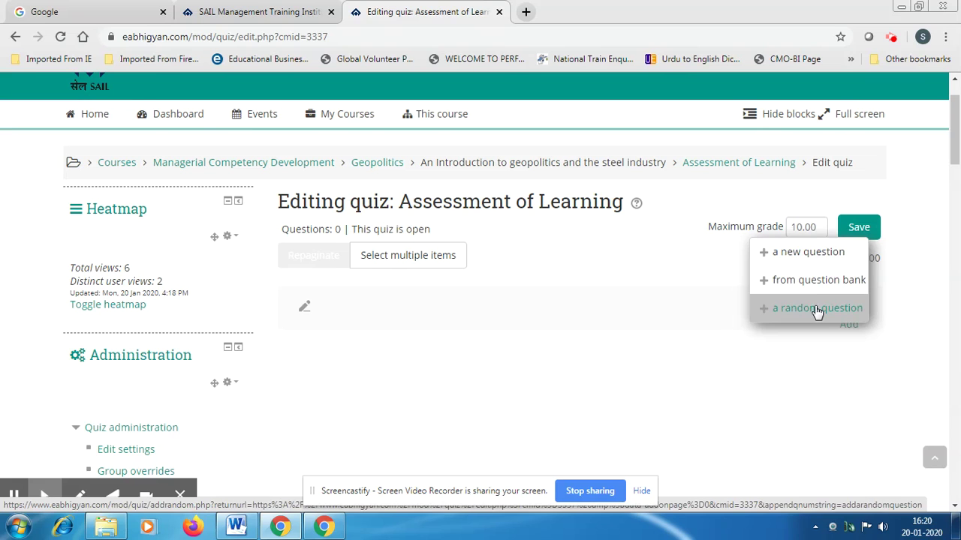
left_click(811, 257)
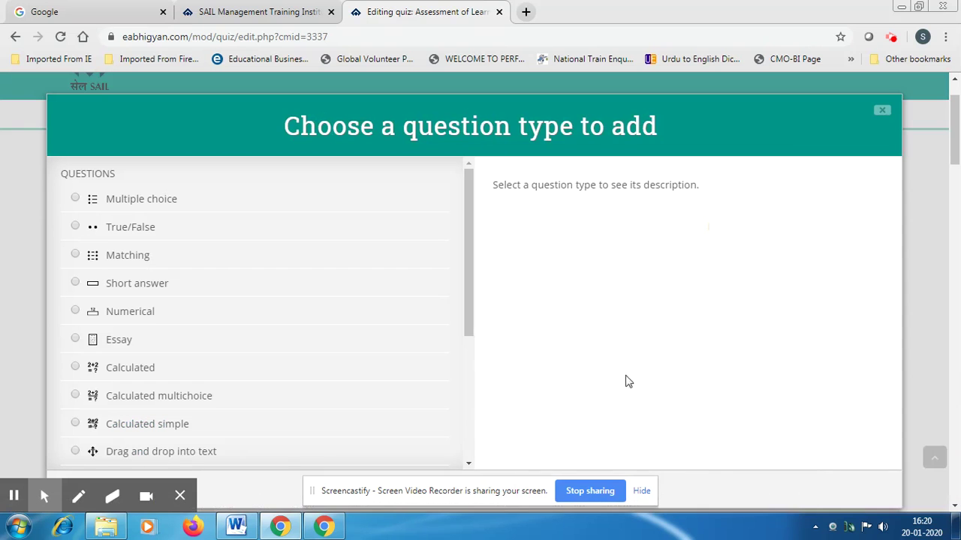
mouse_move(466, 322)
left_mouse_down()
mouse_move(473, 357)
mouse_move(468, 327)
mouse_move(464, 443)
mouse_move(467, 323)
left_mouse_up()
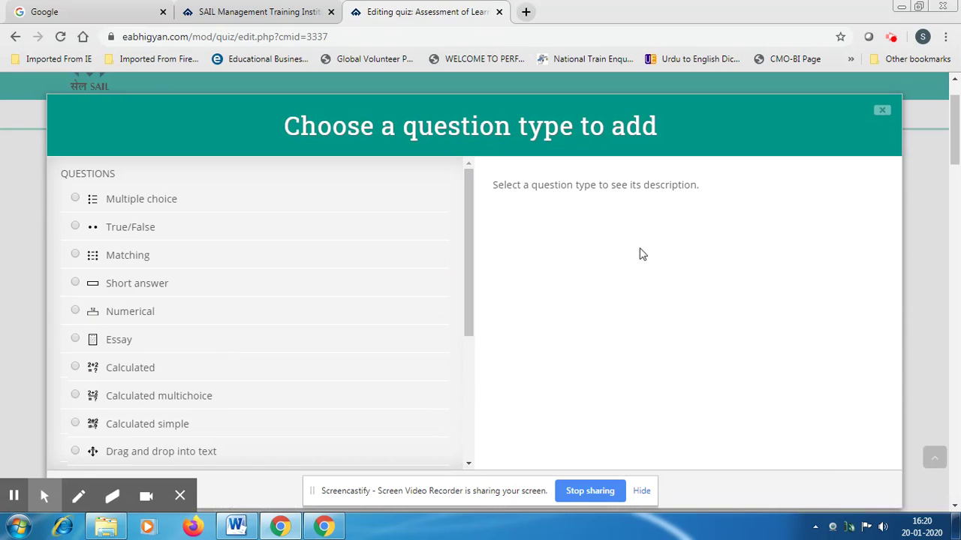
left_click(158, 206)
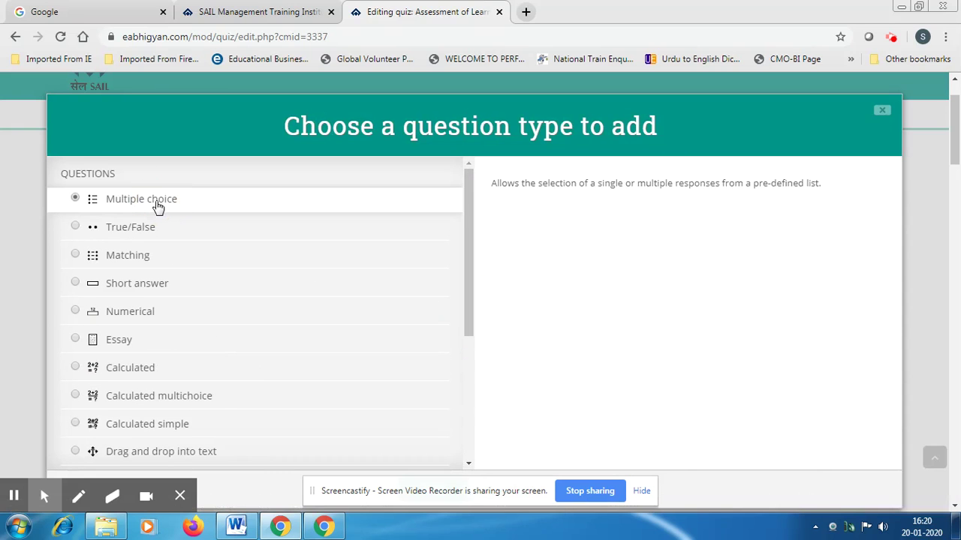
left_click(144, 232)
left_click(144, 257)
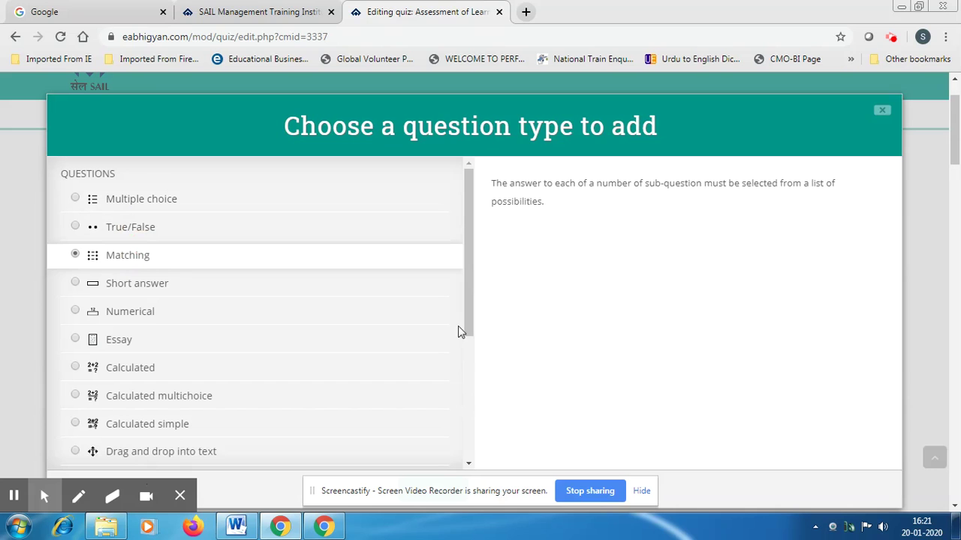
left_click_drag(471, 331, 462, 309)
left_click(77, 226)
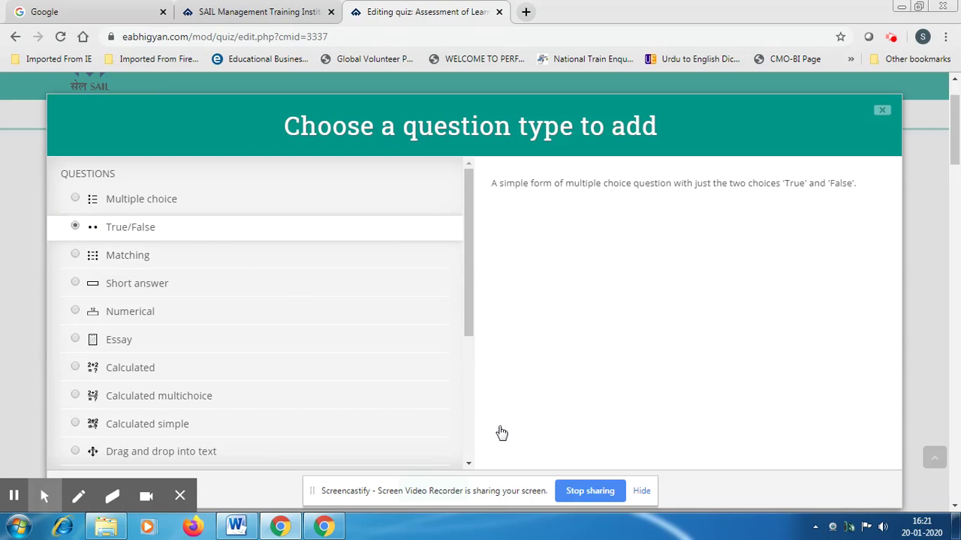
left_click_drag(949, 170, 950, 185)
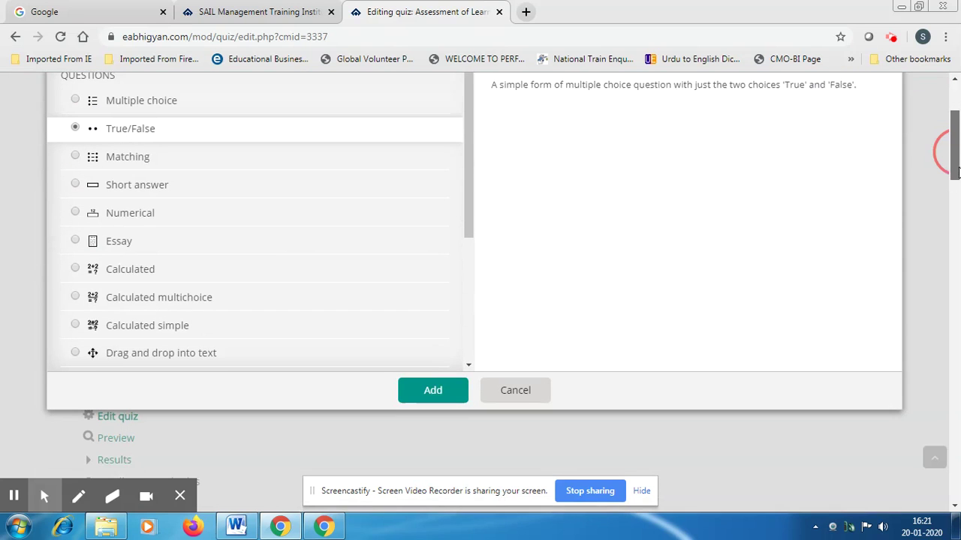
left_click(422, 402)
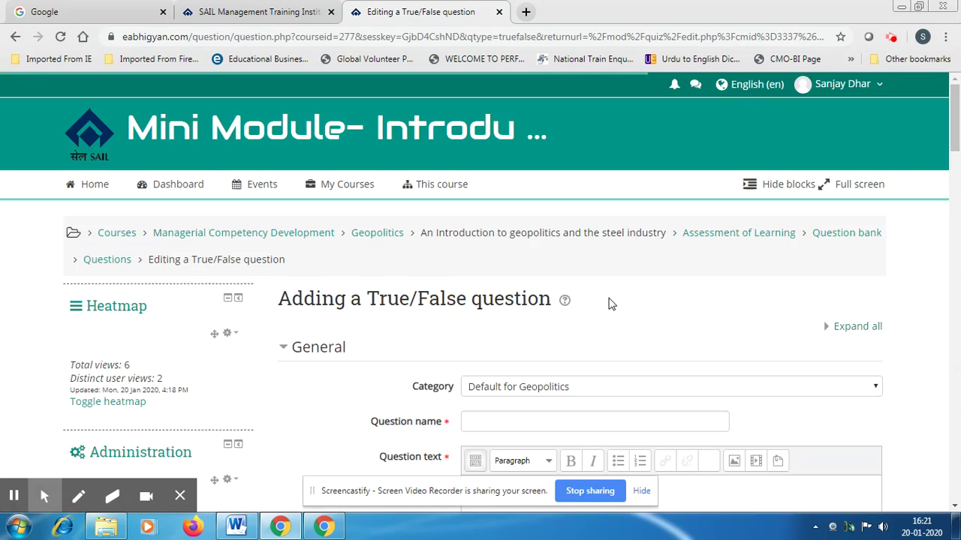
Set the question's category to "Managerial Competency Question Bank- General".
scroll(605, 306, "down", 2)
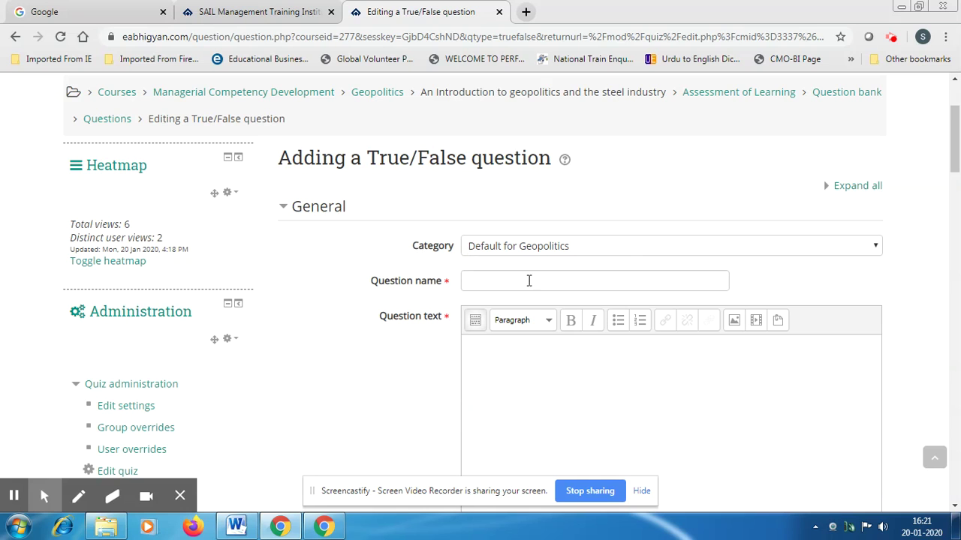
left_click(877, 252)
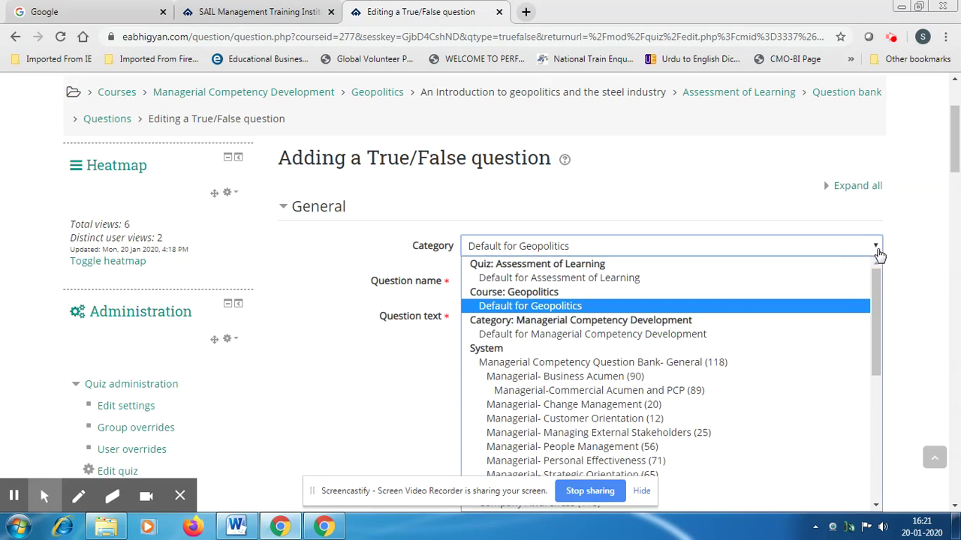
left_click_drag(952, 158, 952, 174)
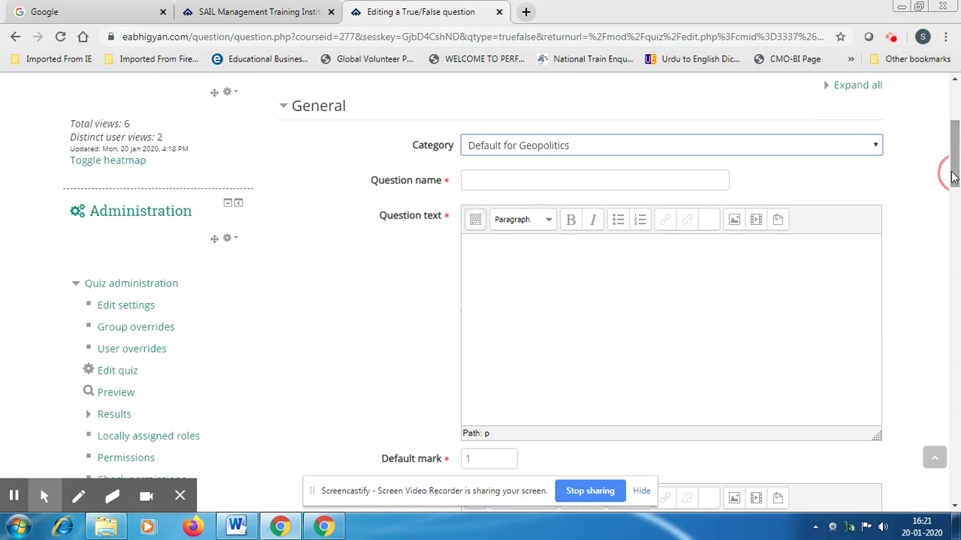
left_click(875, 146)
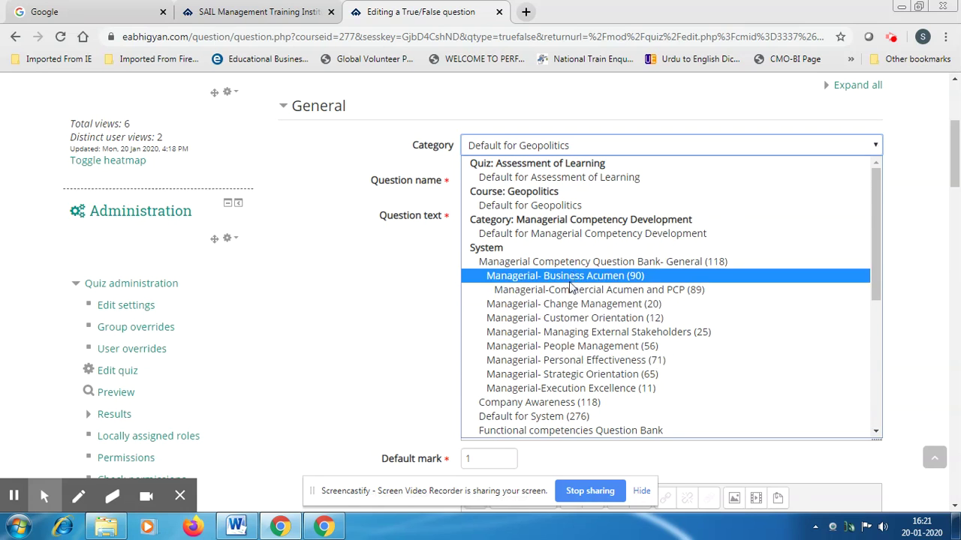
scroll(590, 416, "down", 1)
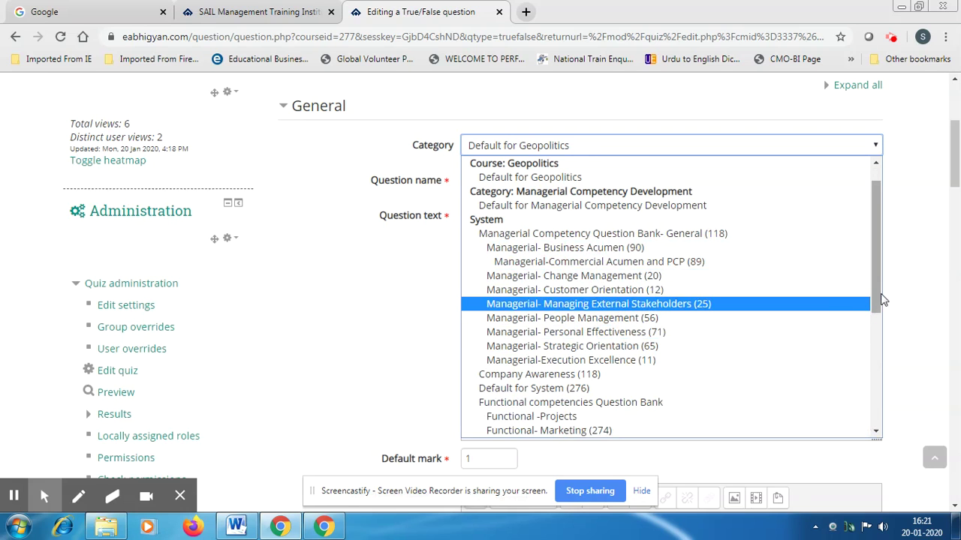
mouse_move(878, 303)
left_mouse_down()
mouse_move(884, 283)
mouse_move(877, 387)
mouse_move(886, 311)
left_mouse_up()
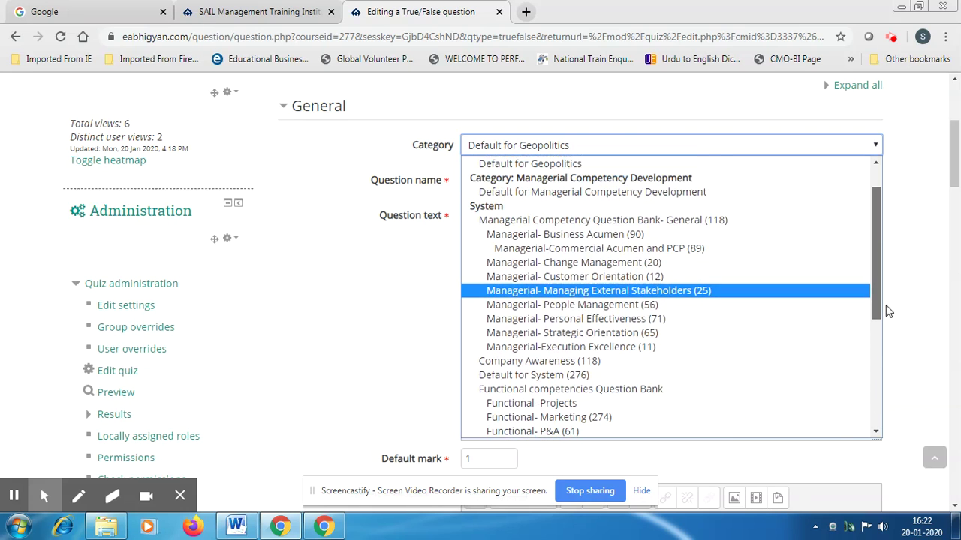
left_click(677, 225)
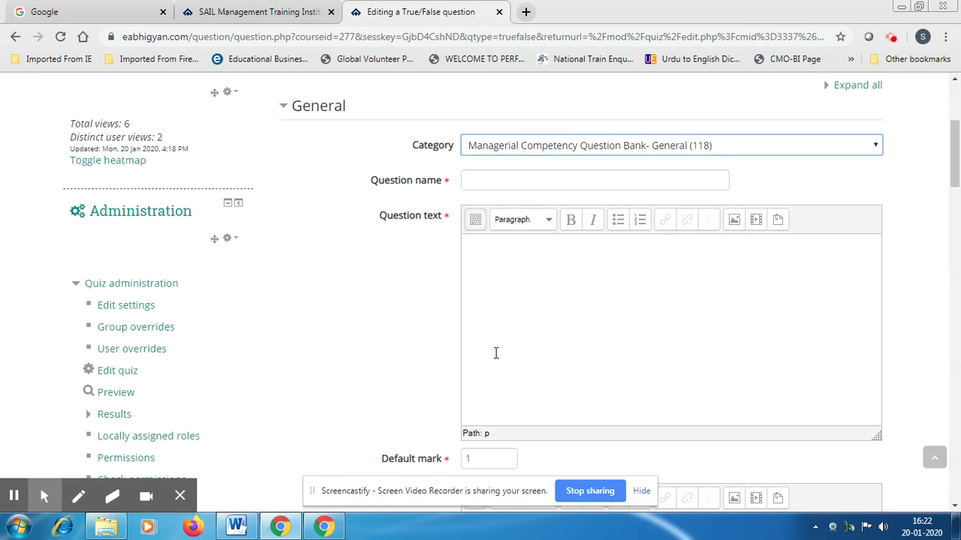
Check the first True or False question in the Word document, then name the new question "geopolitics-currency devaluation".
left_click(237, 526)
scroll(372, 322, "down", 2)
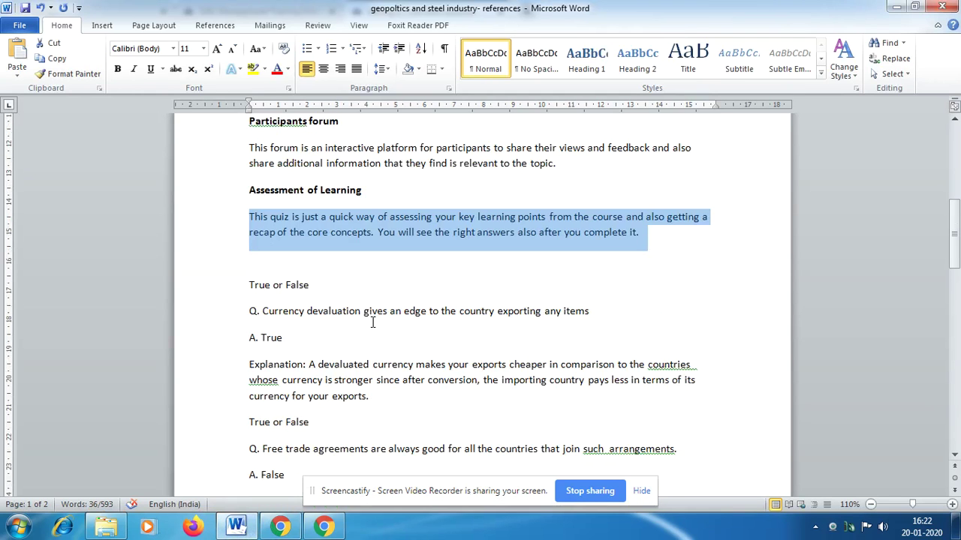
left_click(339, 311)
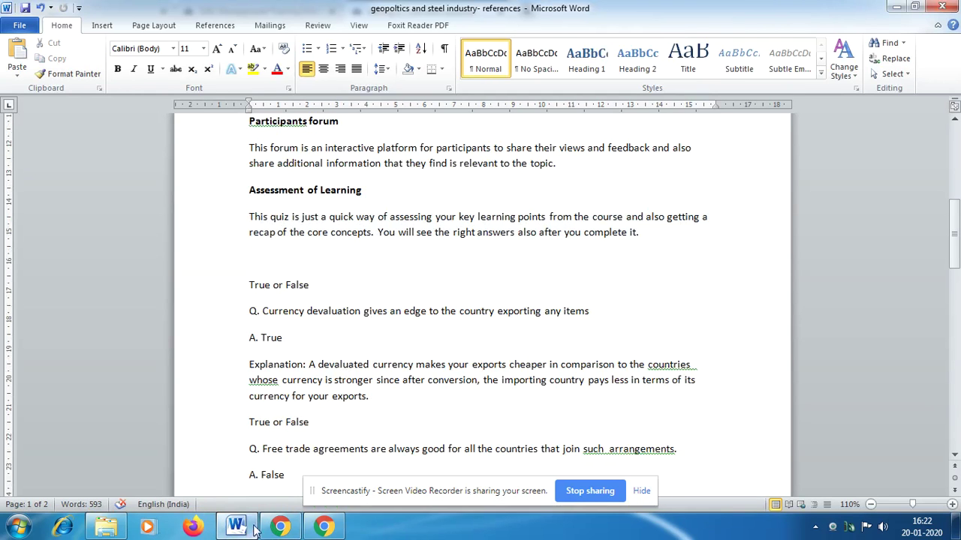
key("alt+Tab")
left_click(477, 182)
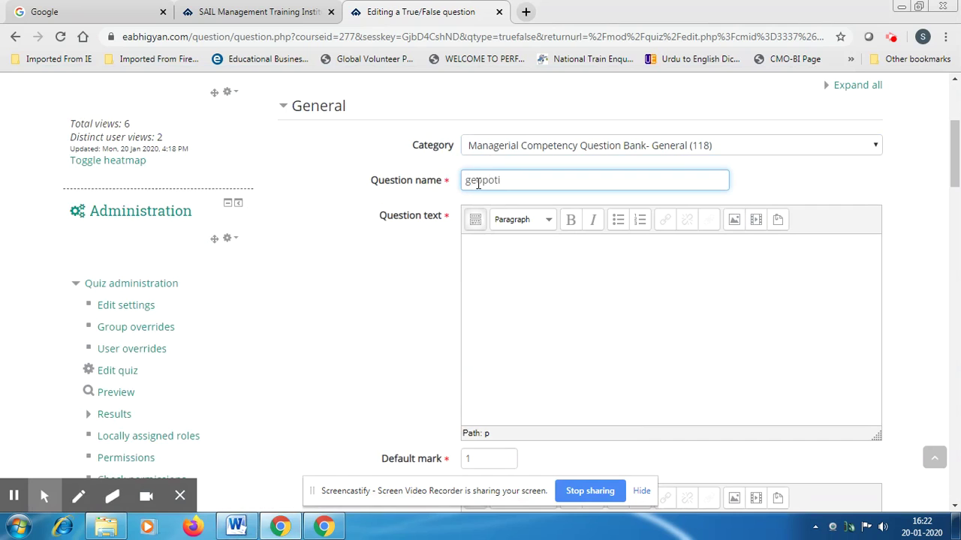
type("geopolitic")
type("cny")
key("BackSpace")
type("y devaluation")
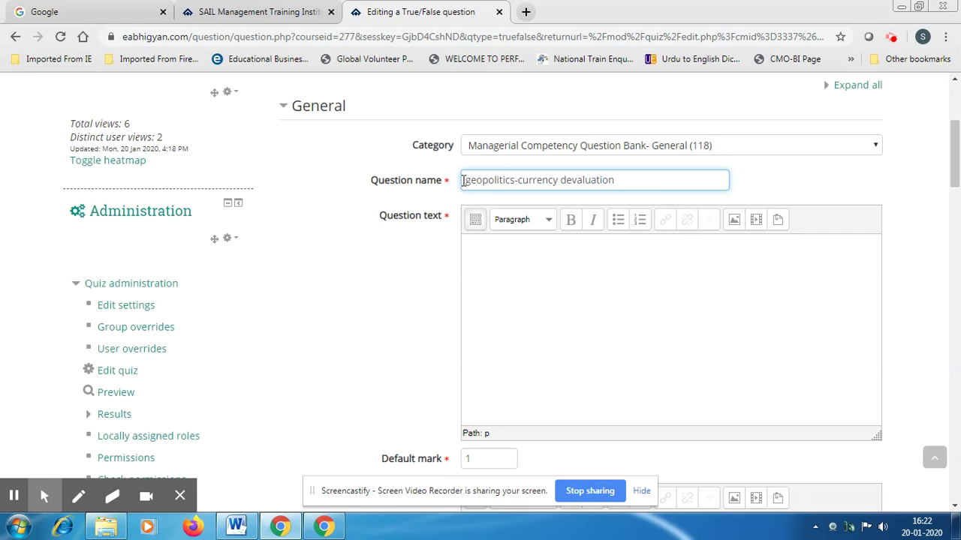
Copy the sentence "Currency devaluation gives an edge to the country exporting any items" from Word into the question text.
left_click(494, 250)
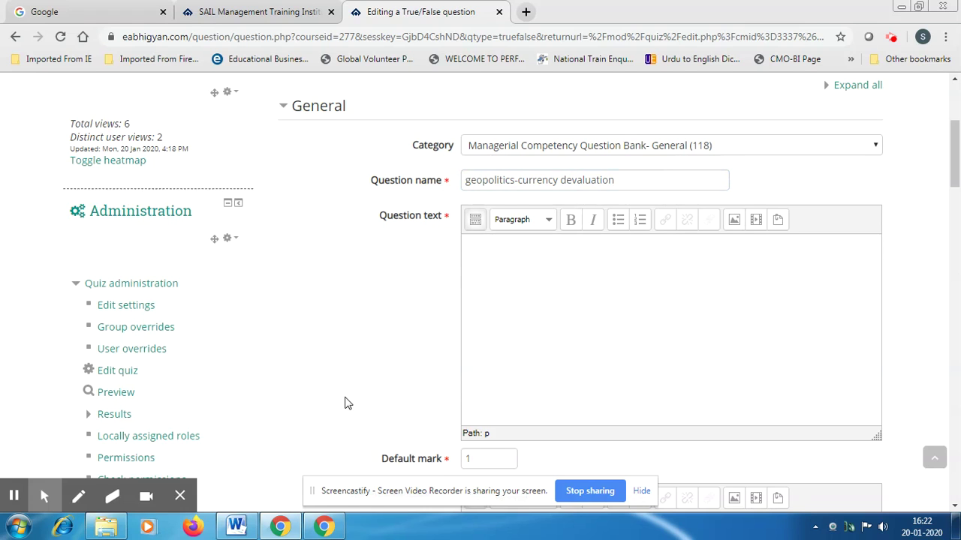
left_click(235, 527)
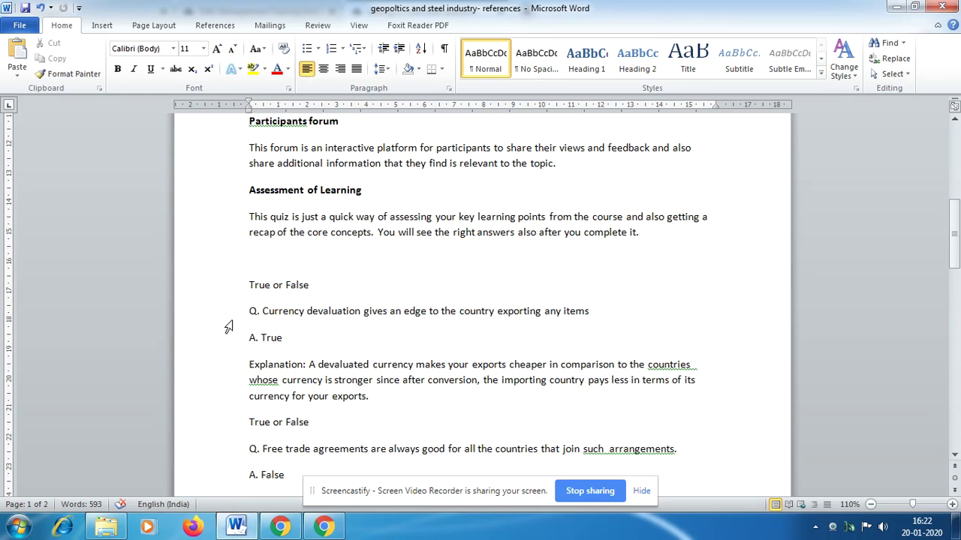
left_click_drag(261, 313, 591, 313)
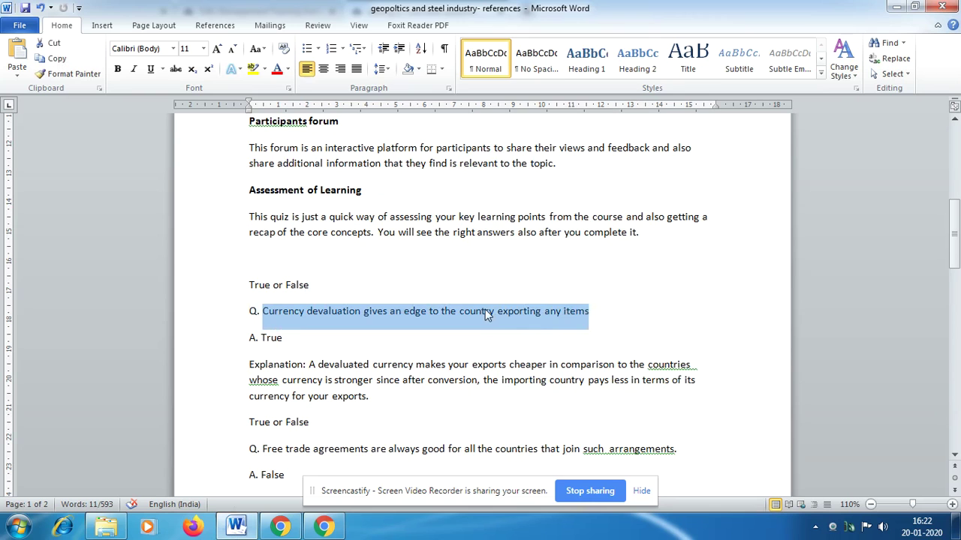
right_click(487, 315)
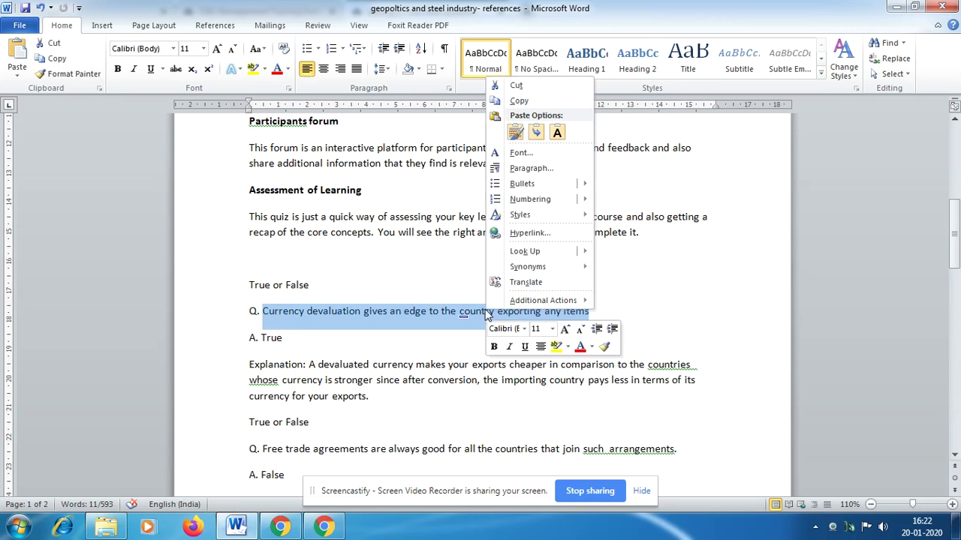
left_click(531, 101)
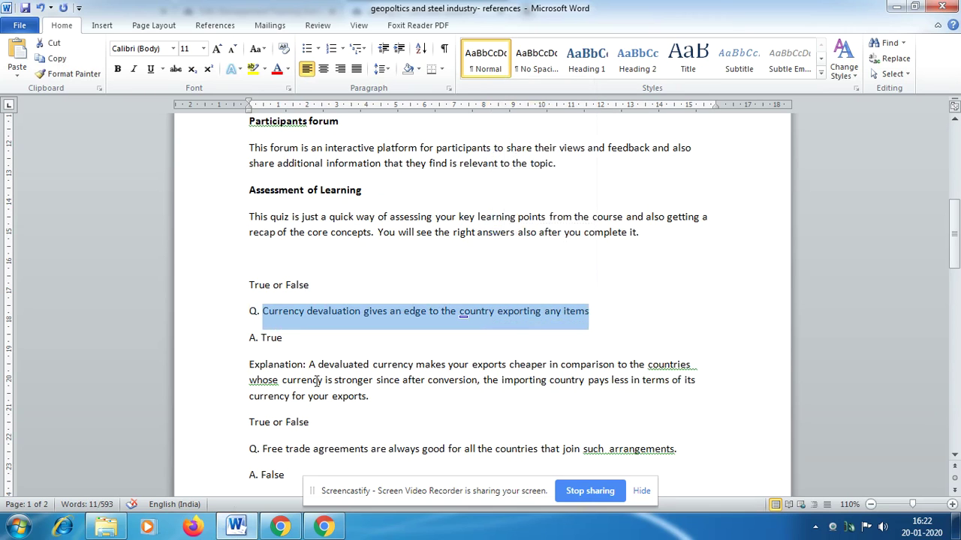
left_click(280, 526)
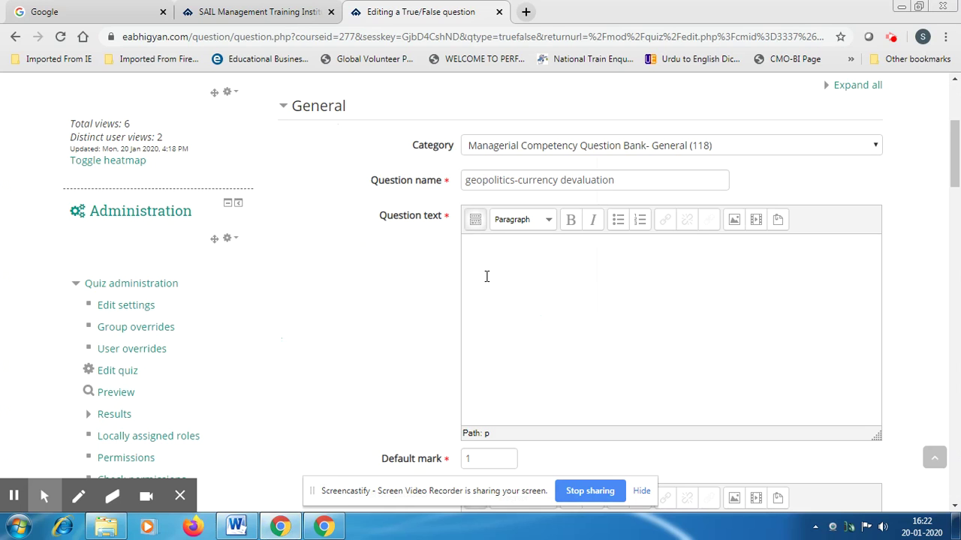
key("ctrl+v")
Set the correct answer to True and enter "Well done!" as feedback for the response 'True'.
scroll(515, 301, "down", 3)
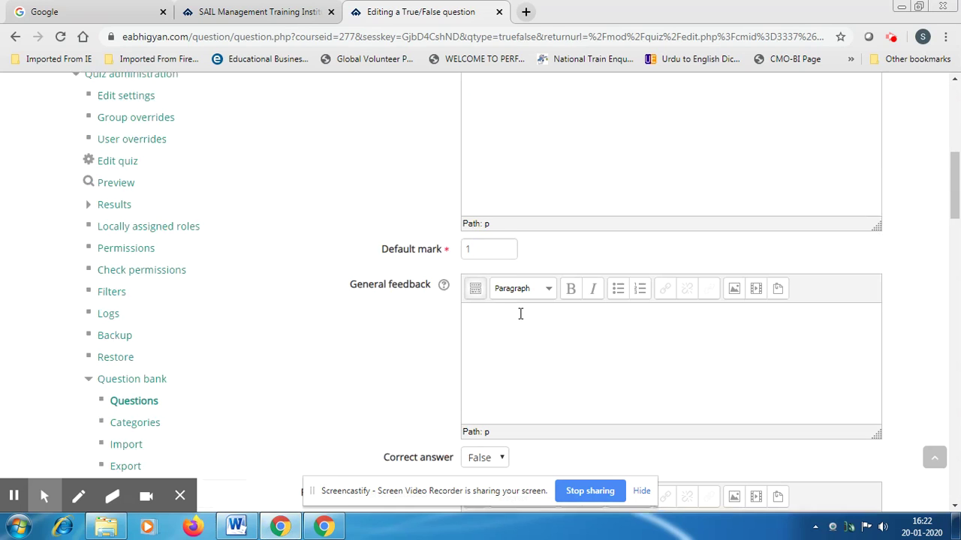
scroll(520, 314, "down", 1)
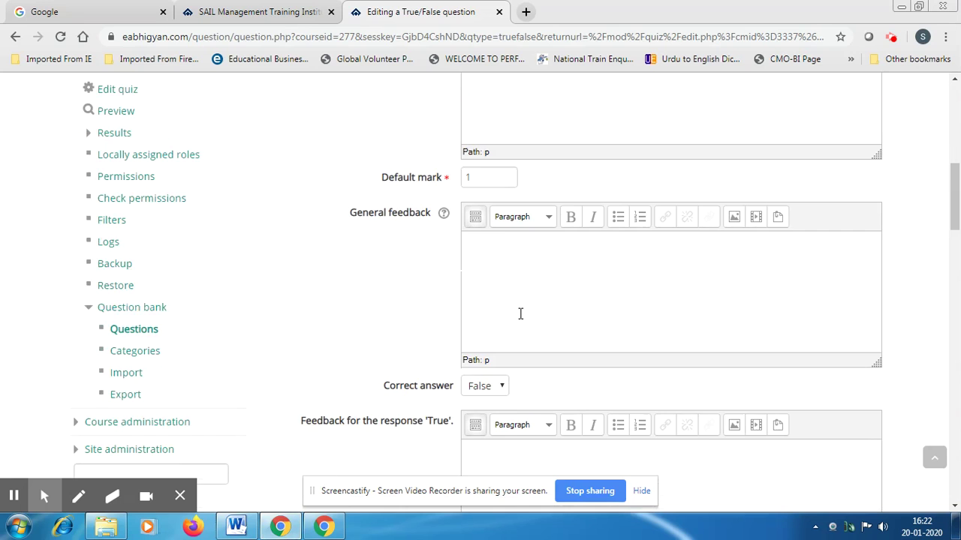
scroll(520, 313, "down", 2)
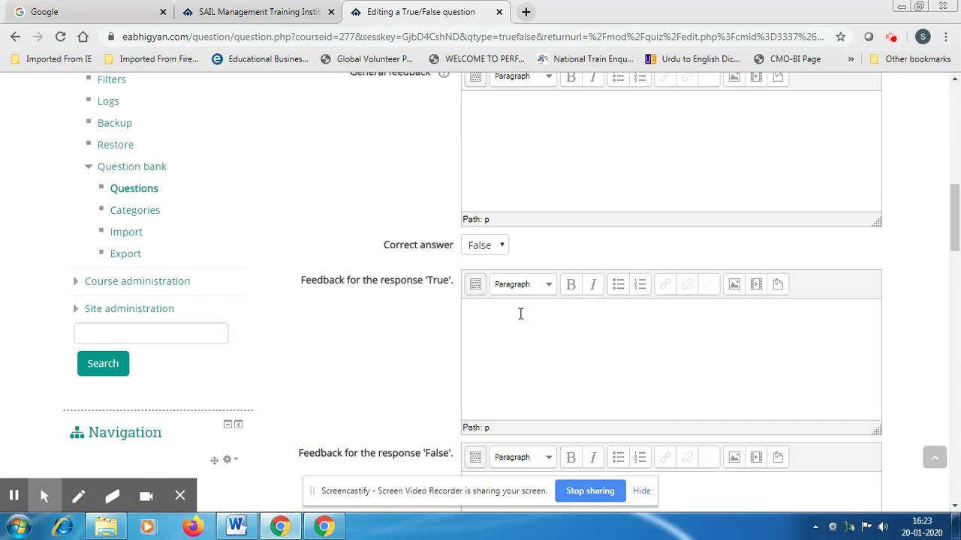
left_click(504, 252)
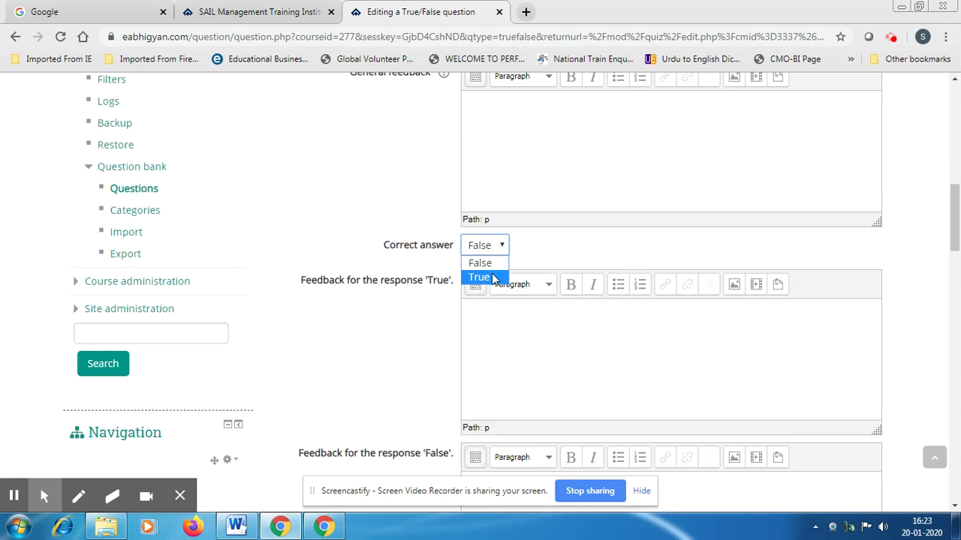
left_click(480, 277)
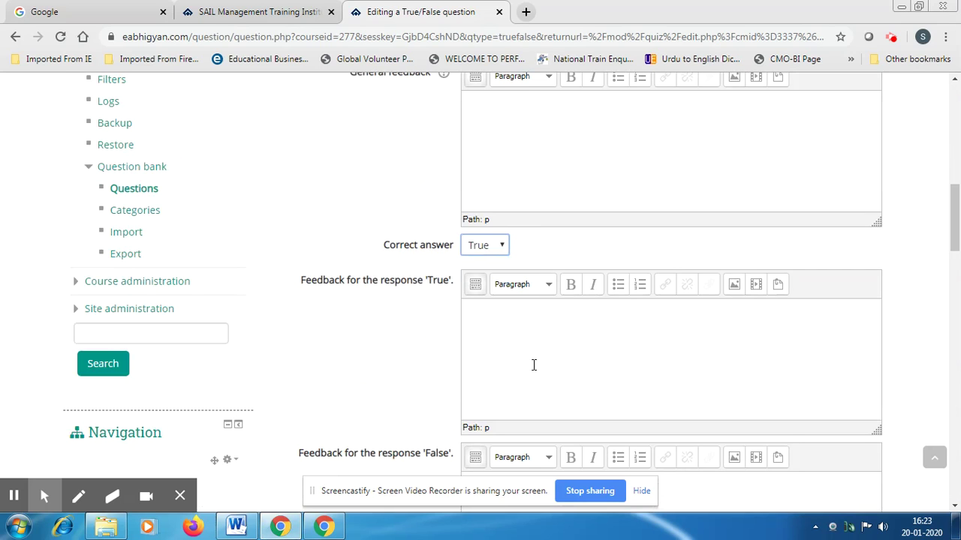
left_click(469, 328)
type("Well done!")
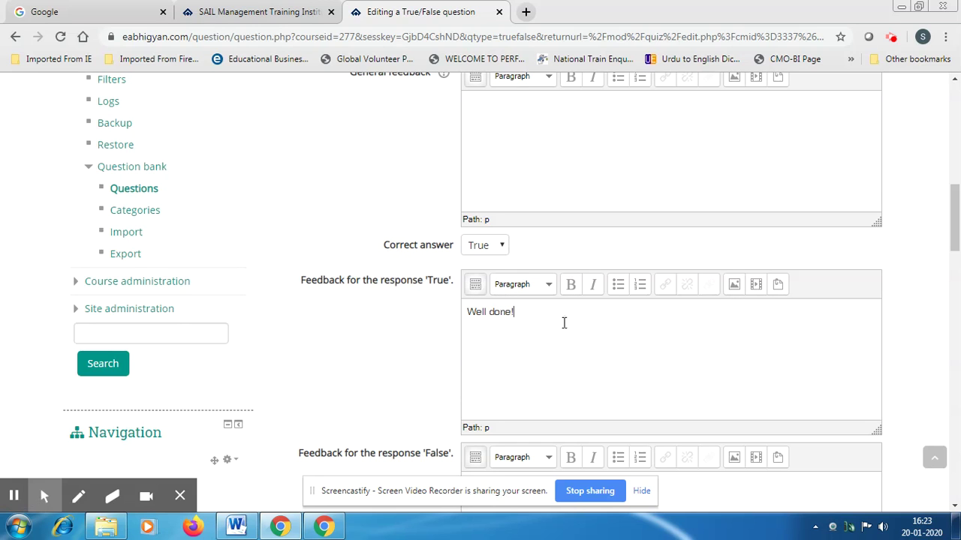
Enter "Try Again!" as feedback for the response 'False'.
scroll(564, 322, "down", 2)
left_click(496, 353)
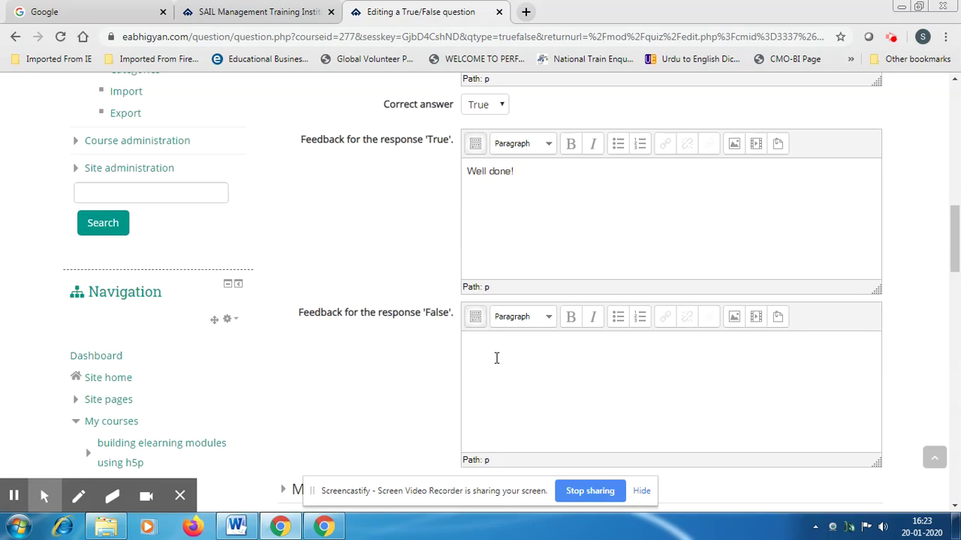
type("Try SAA")
type("g")
key("BackSpace")
key("BackSpace")
key("BackSpace")
key("BackSpace")
key("BackSpace")
key("BackSpace")
type("Again!")
Copy the explanation beginning "A devaluated currency makes your exports cheaper" from the Word document into the question's general feedback.
left_click(236, 528)
left_click(236, 528)
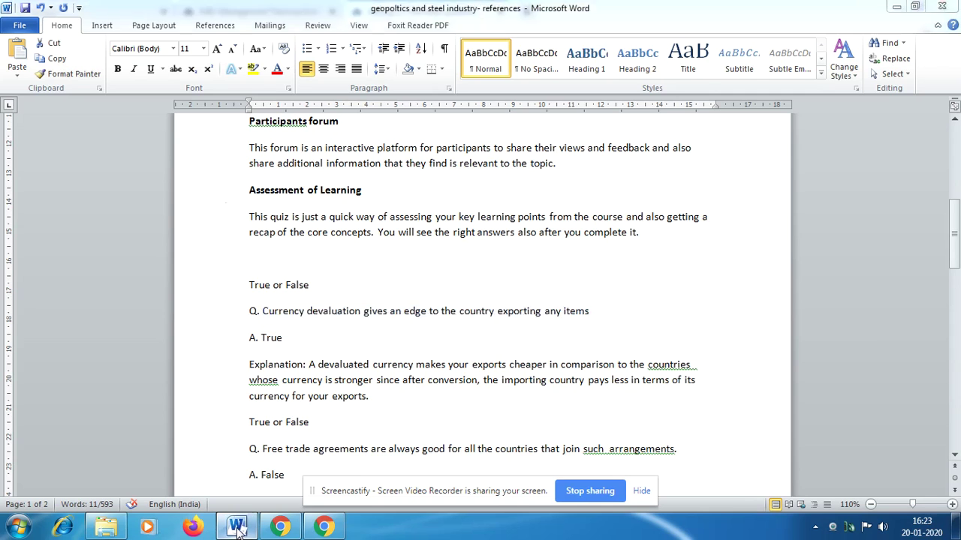
left_click(237, 528)
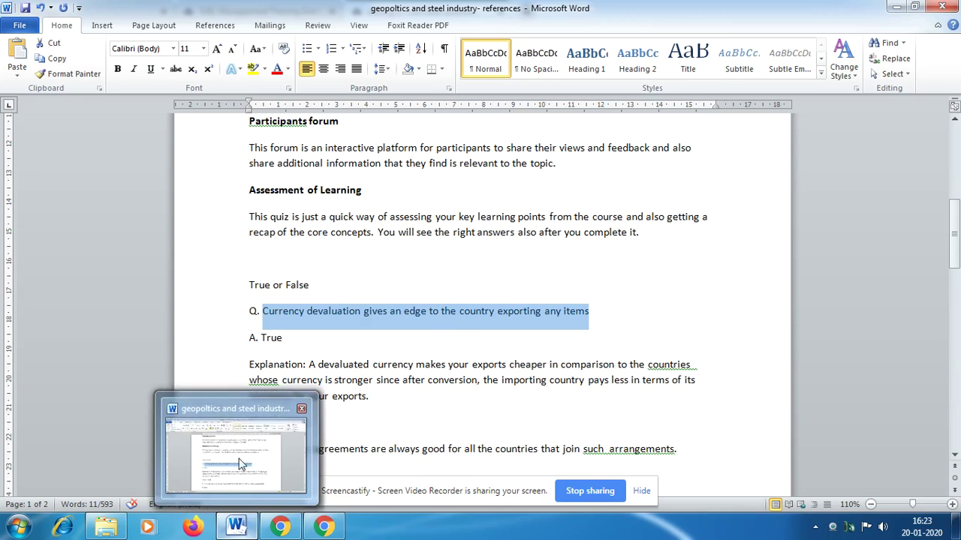
left_click(332, 364)
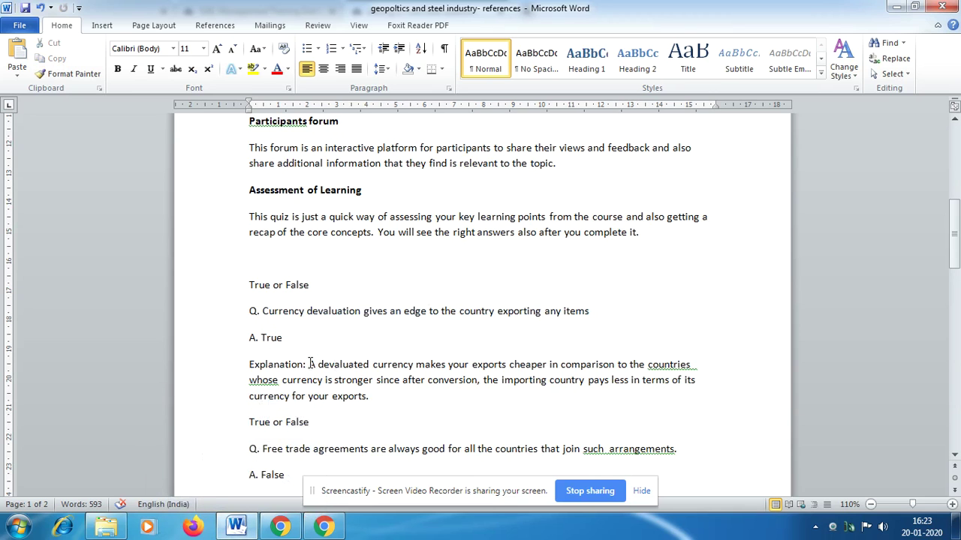
left_click_drag(310, 364, 375, 398)
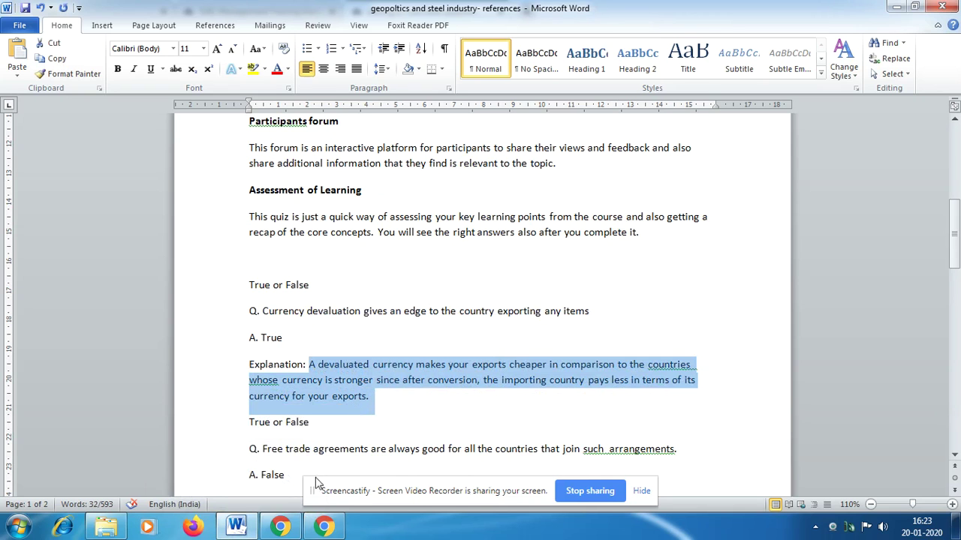
left_click(280, 527)
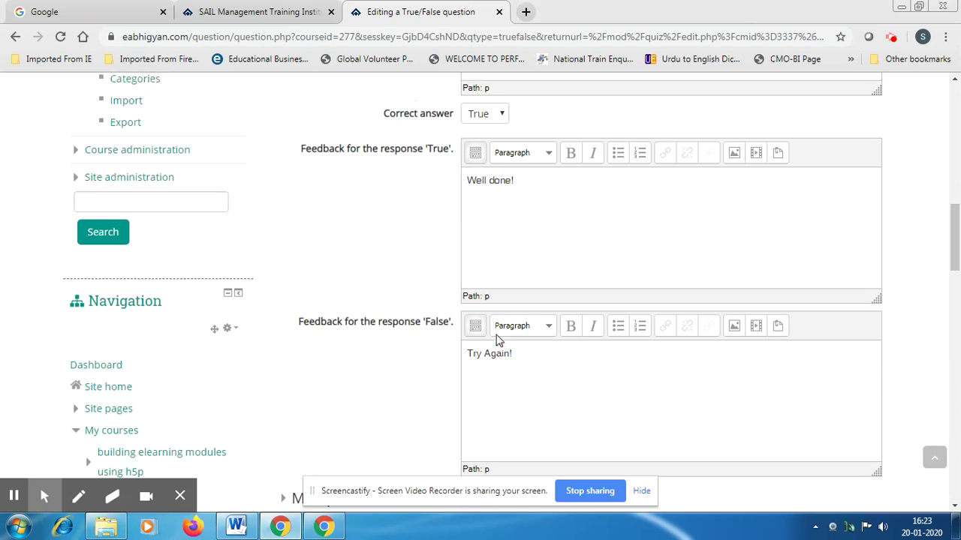
scroll(495, 340, "up", 5)
left_click(473, 381)
key("ctrl+v")
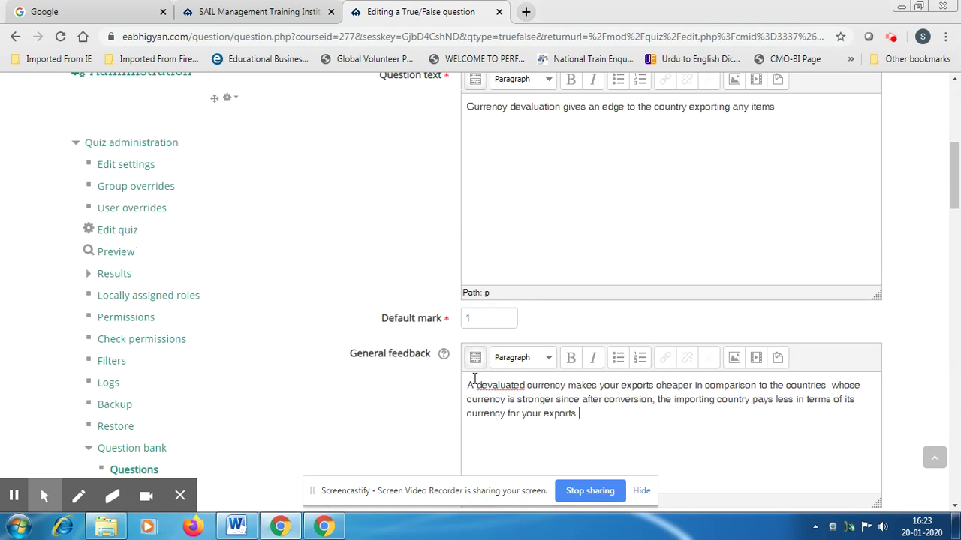
left_click(482, 322)
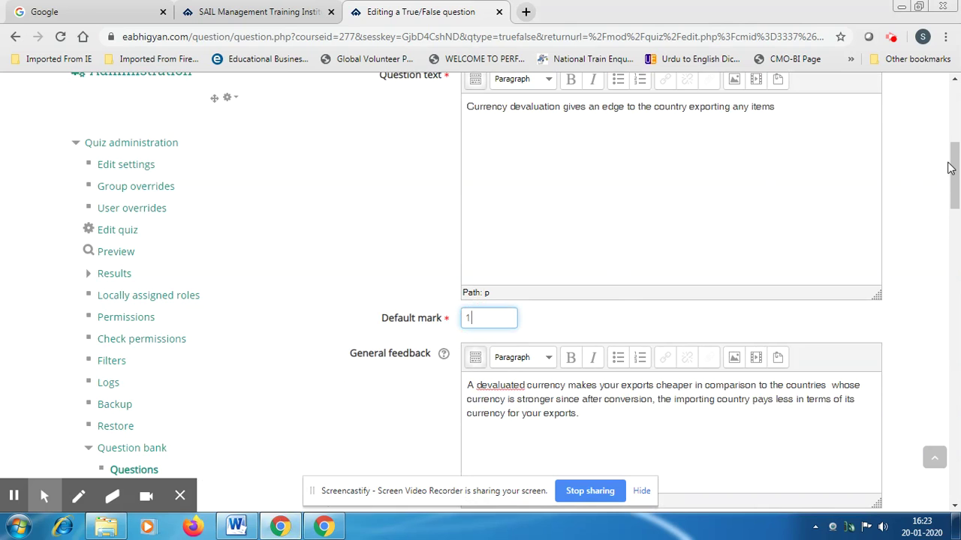
Add the tag "currency devaluation" to the True/False question.
left_click_drag(950, 167, 957, 255)
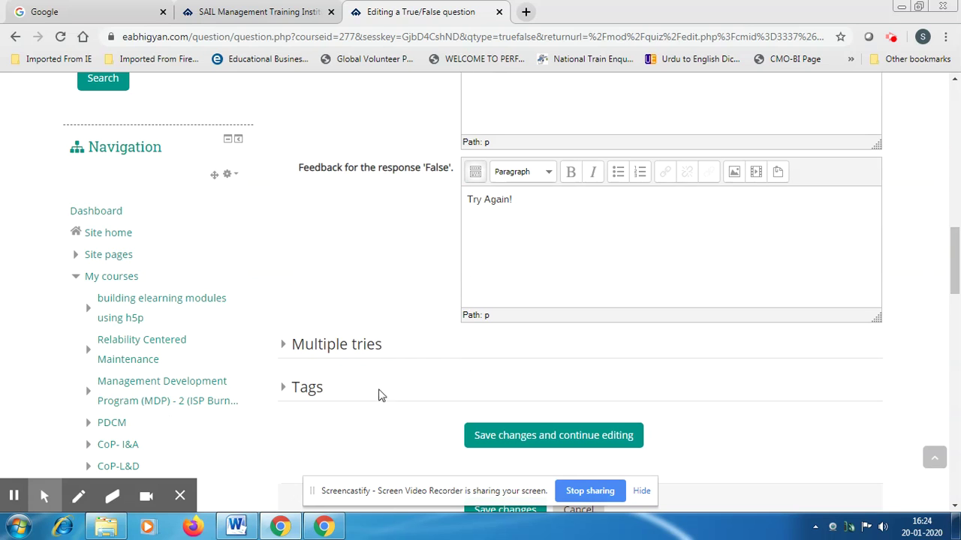
left_click(282, 396)
left_click(473, 446)
type("currecn")
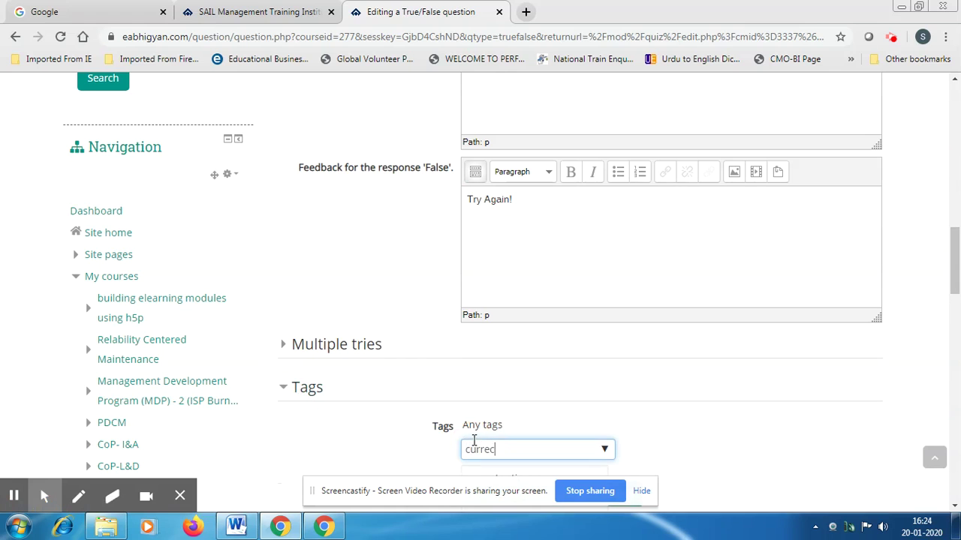
key("BackSpace")
type("nc")
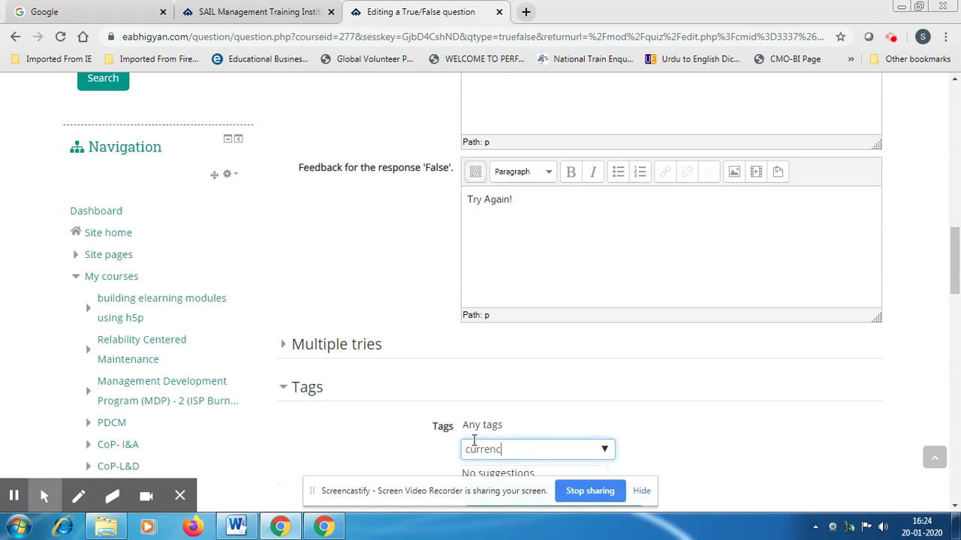
type("y devaluation")
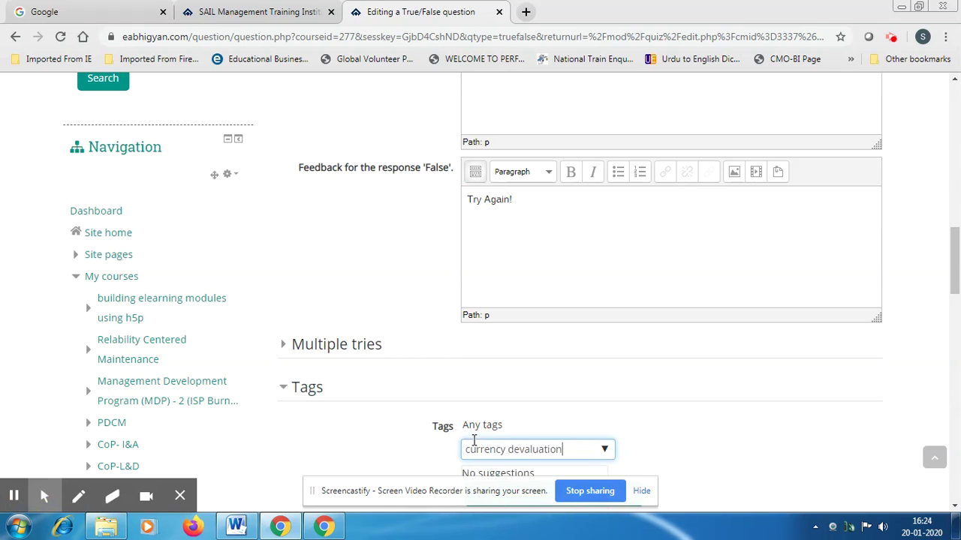
key("Return")
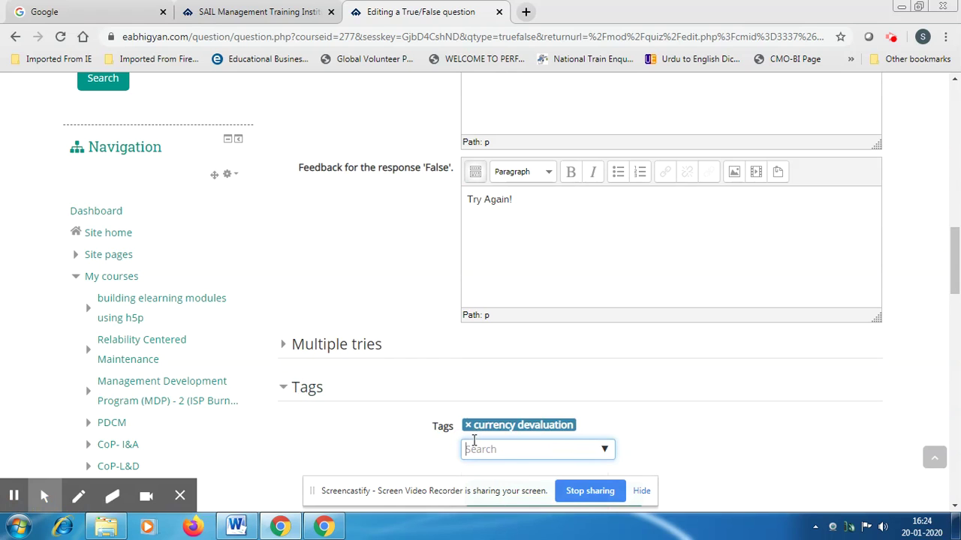
Enter "geopolitics" as a further tag and save the True/False question to the quiz.
type("geopolitics")
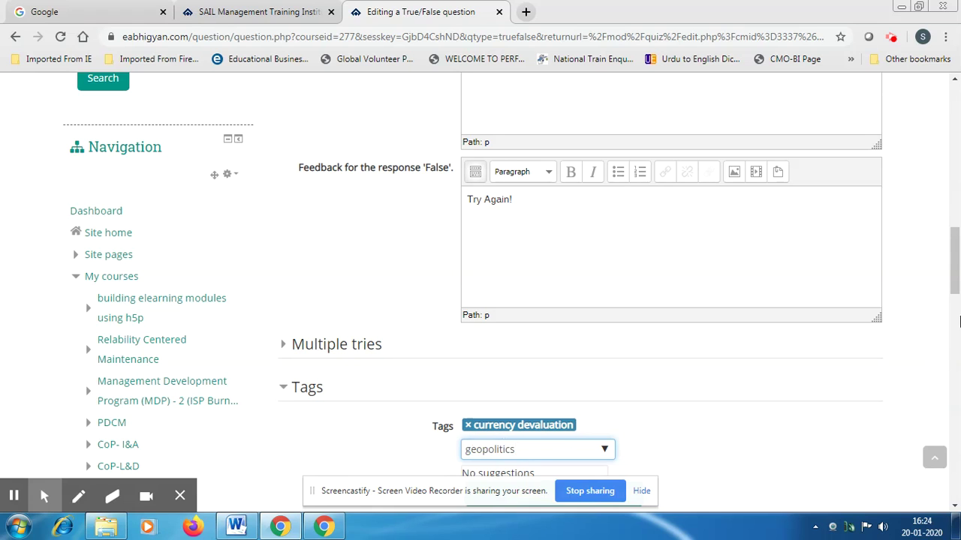
scroll(959, 321, "down", 2)
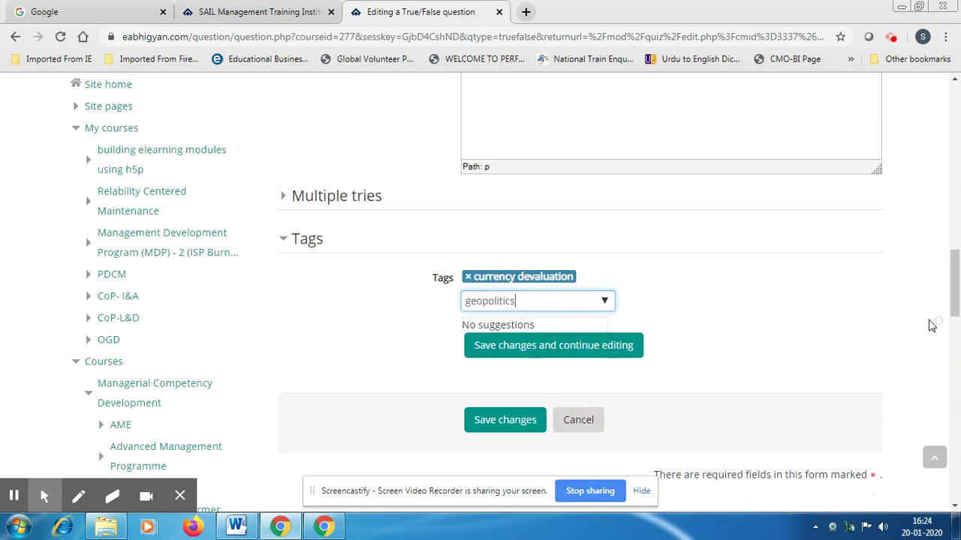
left_click(510, 420)
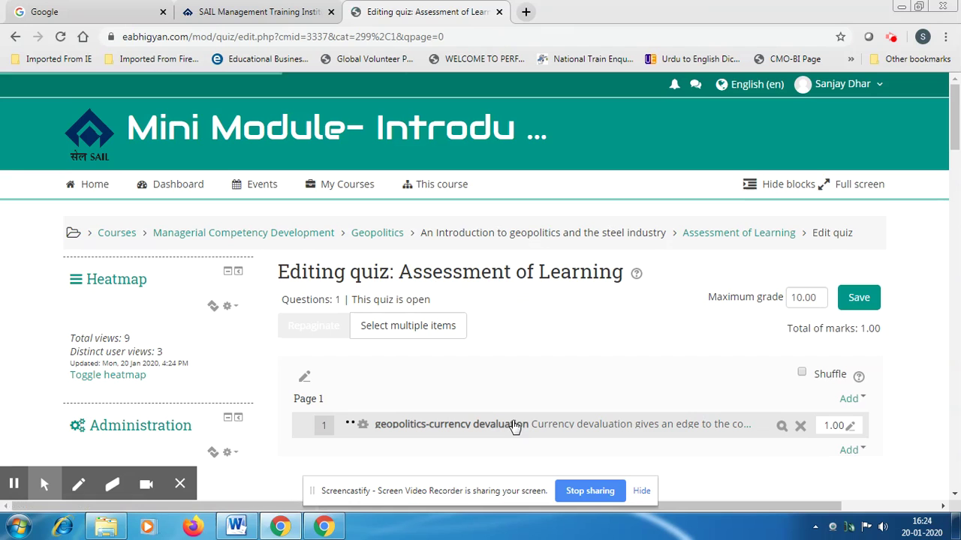
Preview the geopolitics-currency devaluation question with the correct response filled in, then close the preview.
scroll(570, 340, "down", 3)
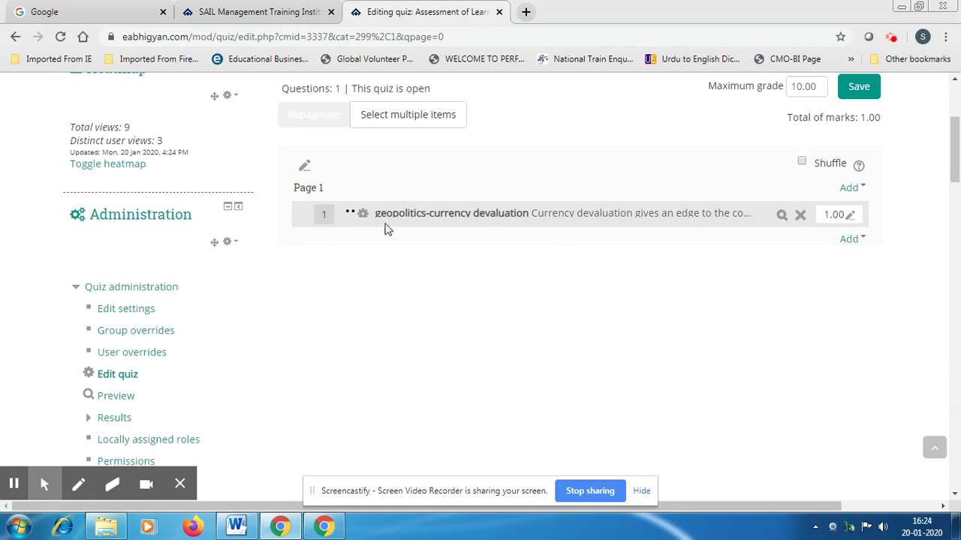
left_click(780, 216)
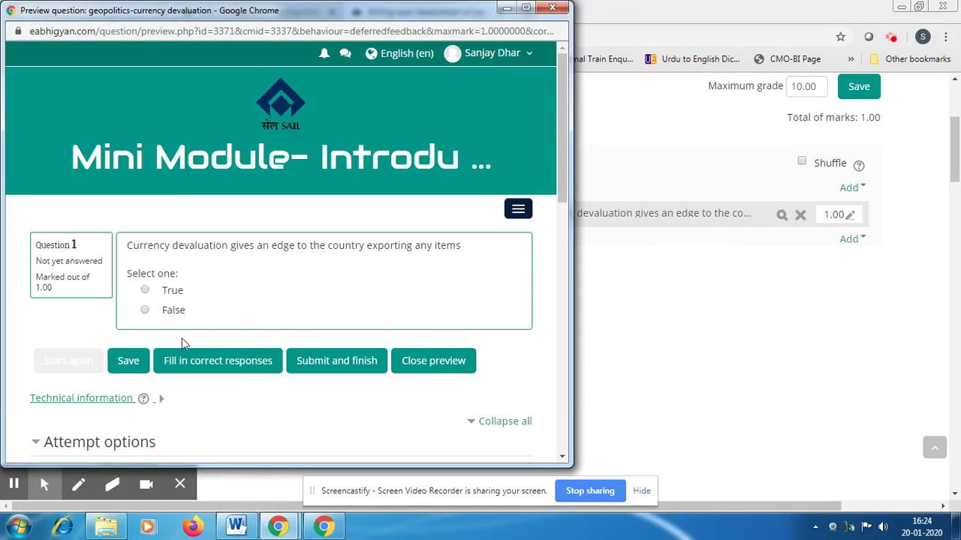
left_click(214, 363)
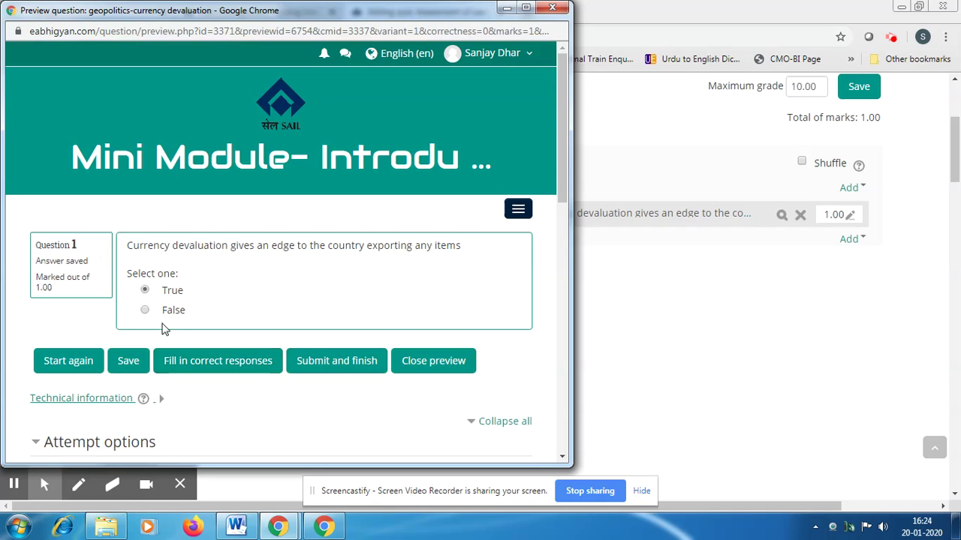
left_click(552, 9)
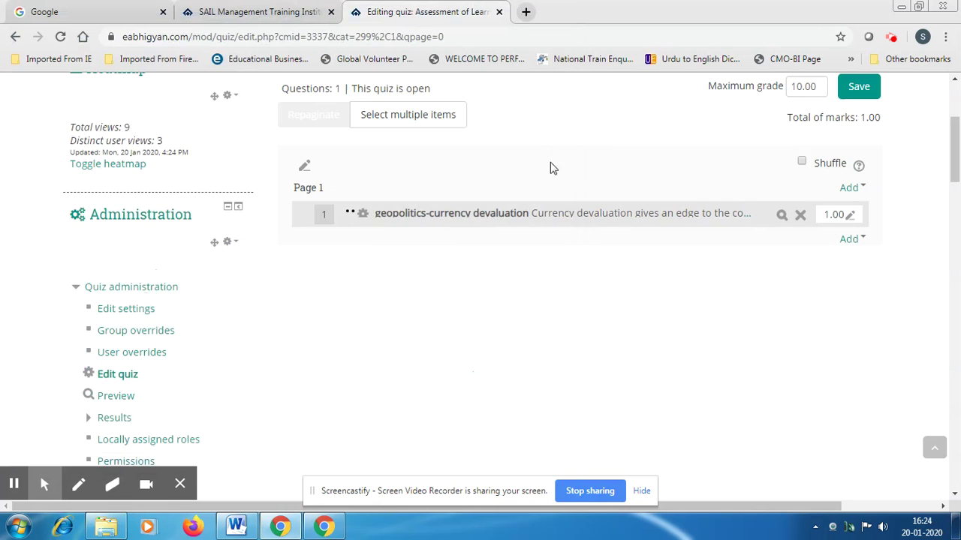
Add a new Multiple choice question to the quiz below the currency devaluation question.
left_click(853, 240)
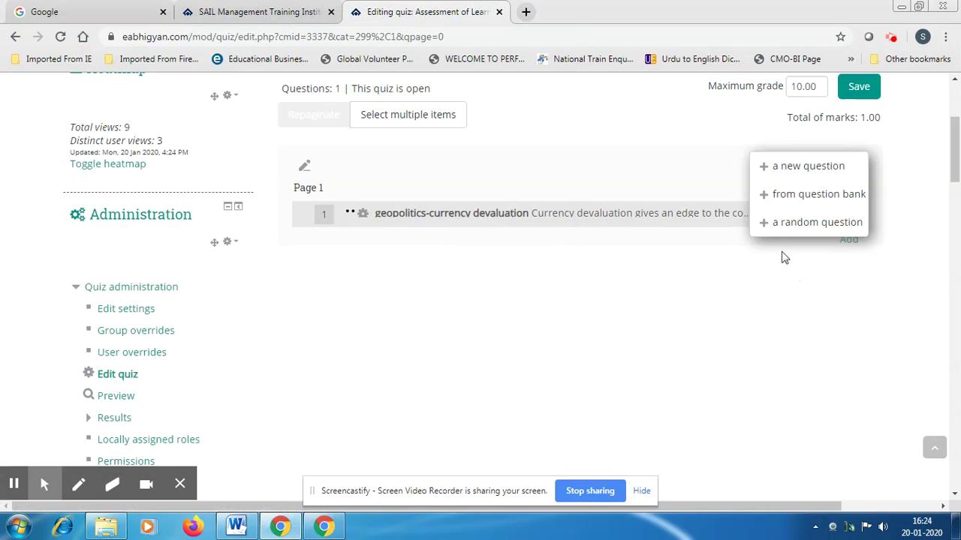
left_click(803, 169)
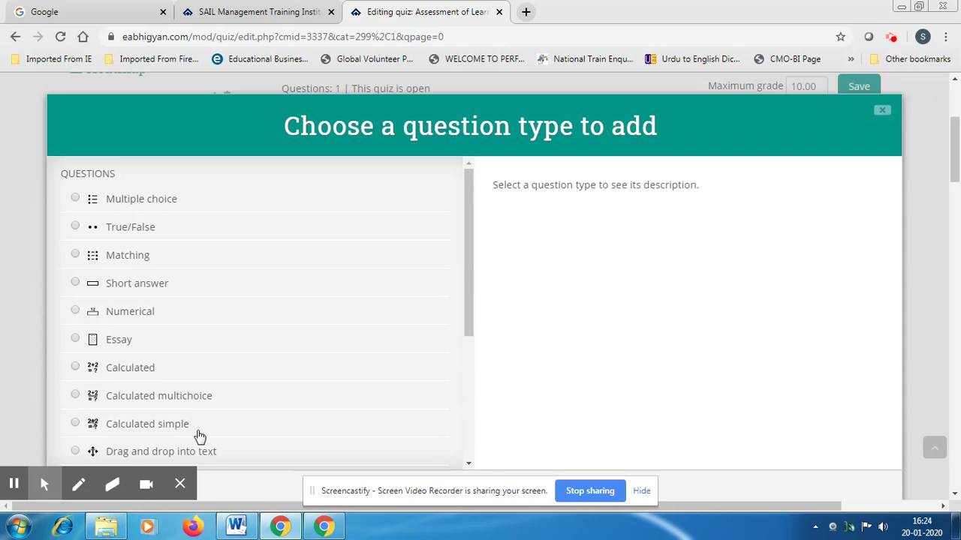
mouse_move(233, 509)
left_click(76, 226)
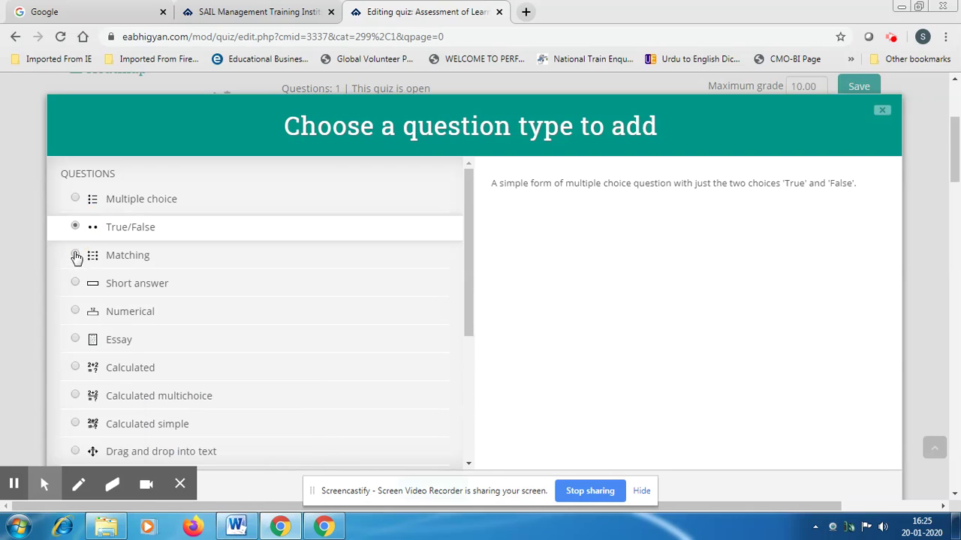
left_click(75, 199)
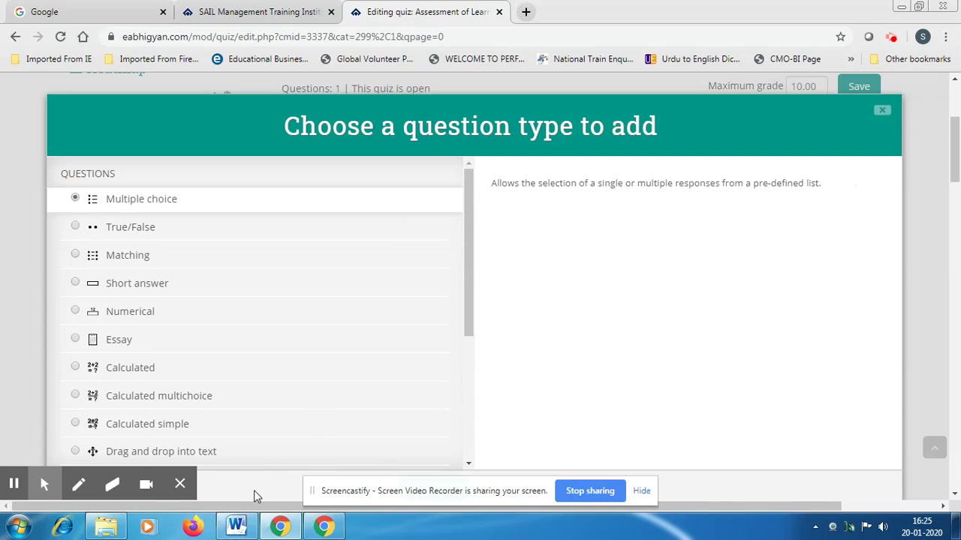
scroll(912, 213, "down", 3)
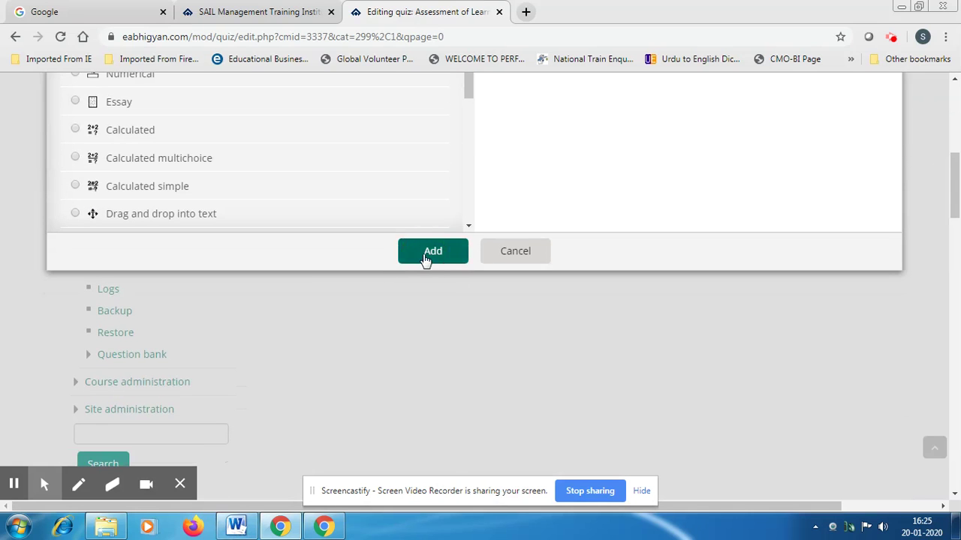
left_click(426, 256)
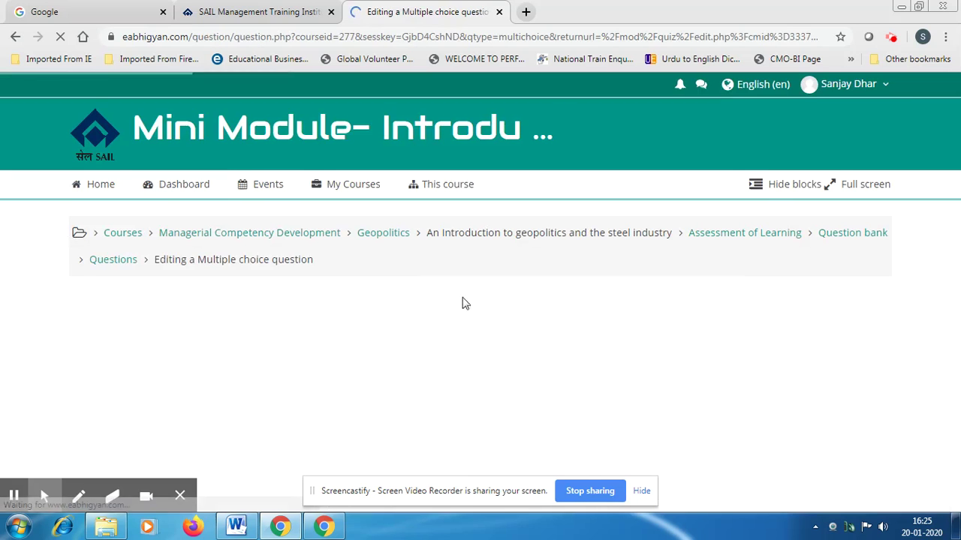
Check the free trade question in the Word document and name the new question "geopolitics-trade barriers".
scroll(617, 352, "down", 2)
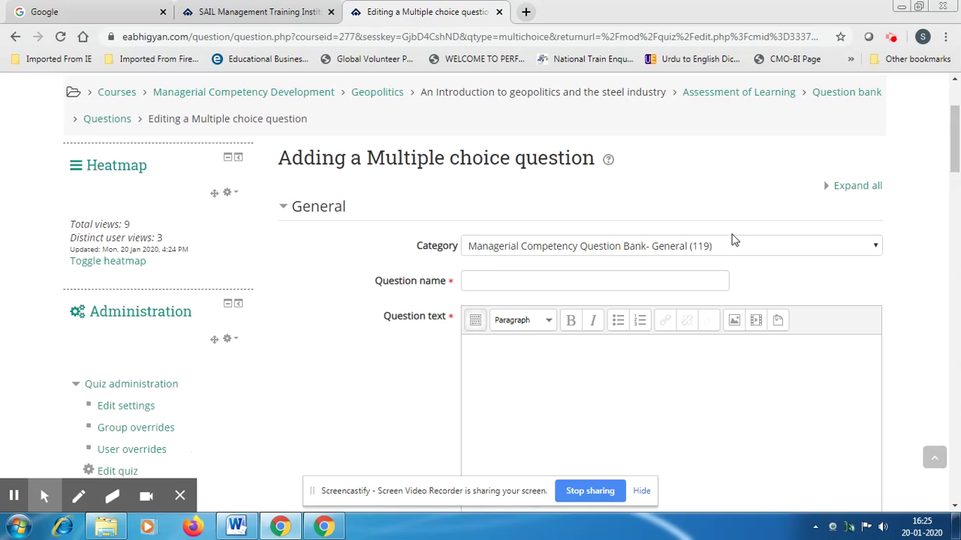
left_click(487, 282)
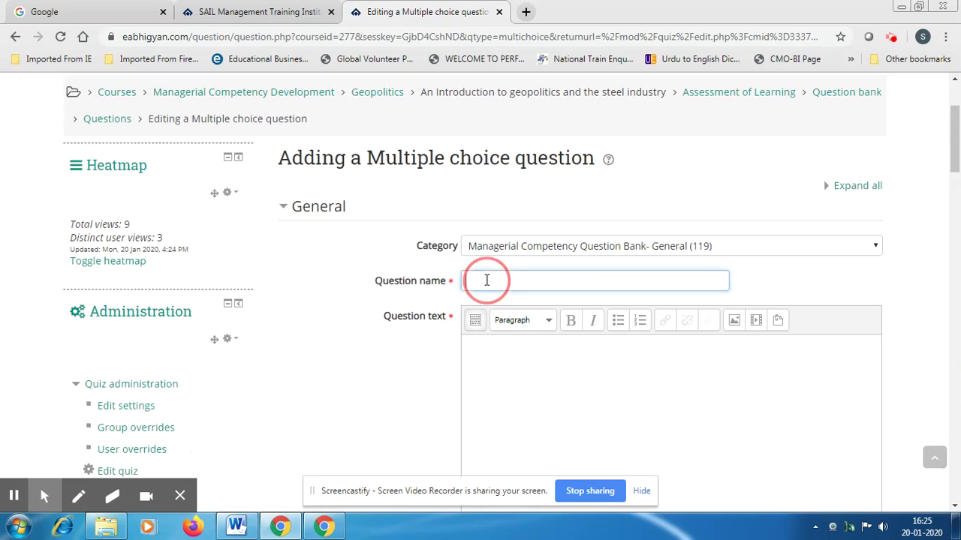
left_click(237, 525)
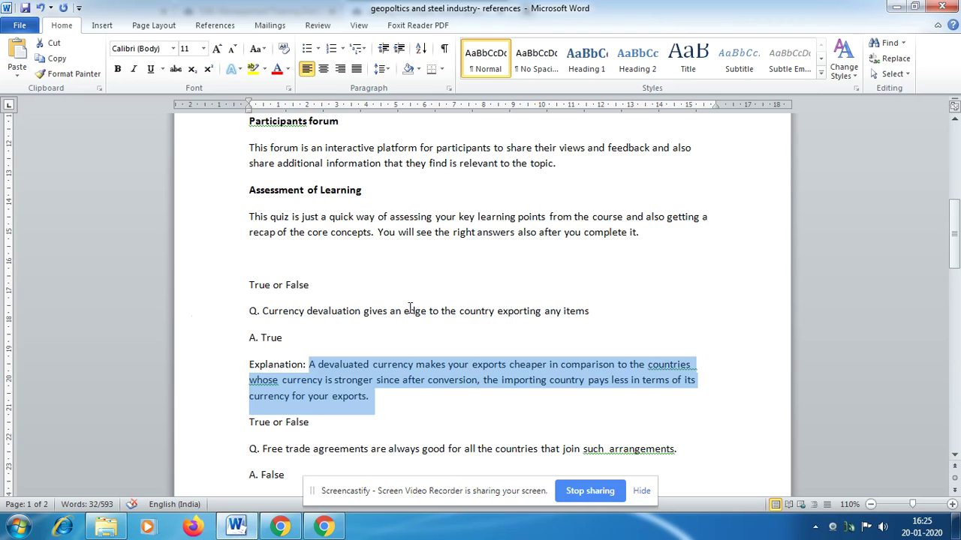
scroll(410, 311, "down", 8)
scroll(410, 312, "down", 7)
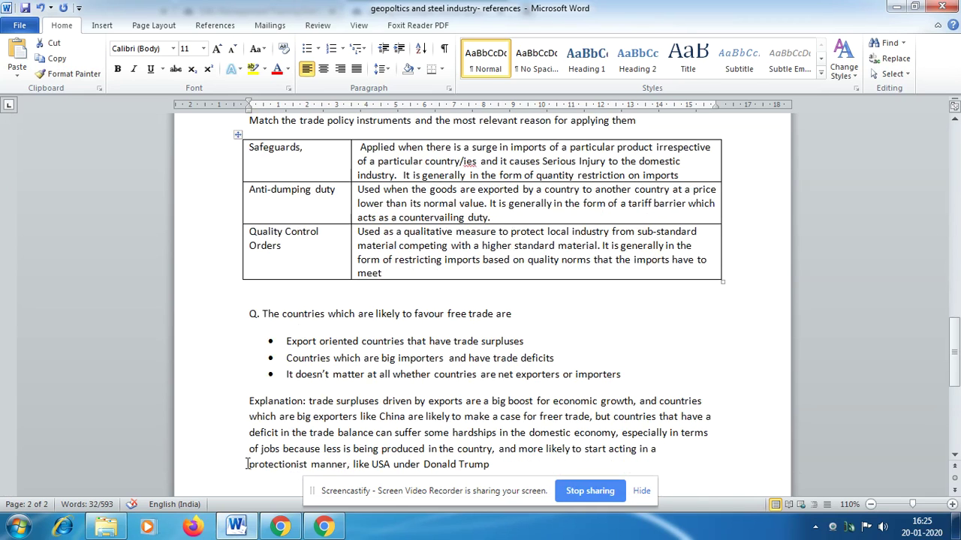
left_click(237, 525)
left_click(490, 304)
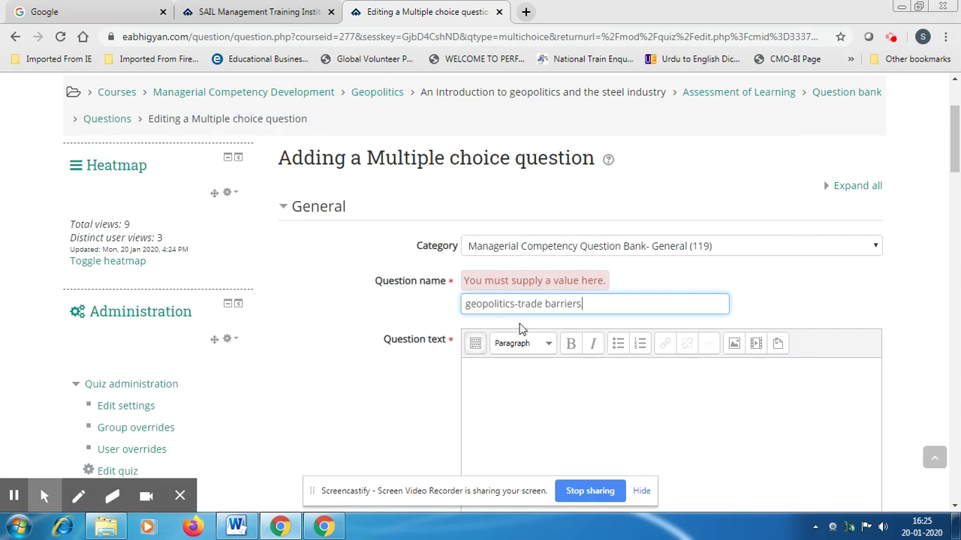
Copy "The countries which are likely to favour free trade are" from the Word document into the question text.
left_click(507, 382)
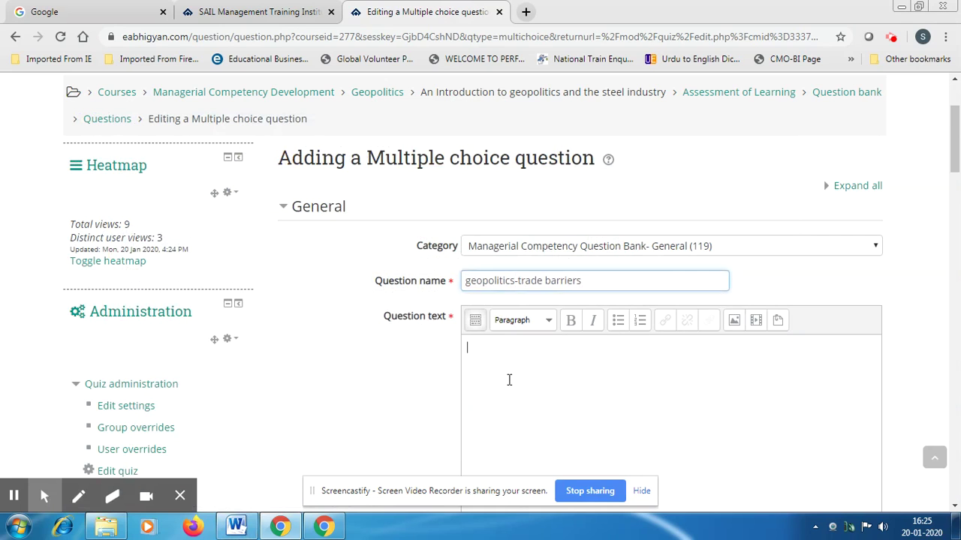
left_click(237, 528)
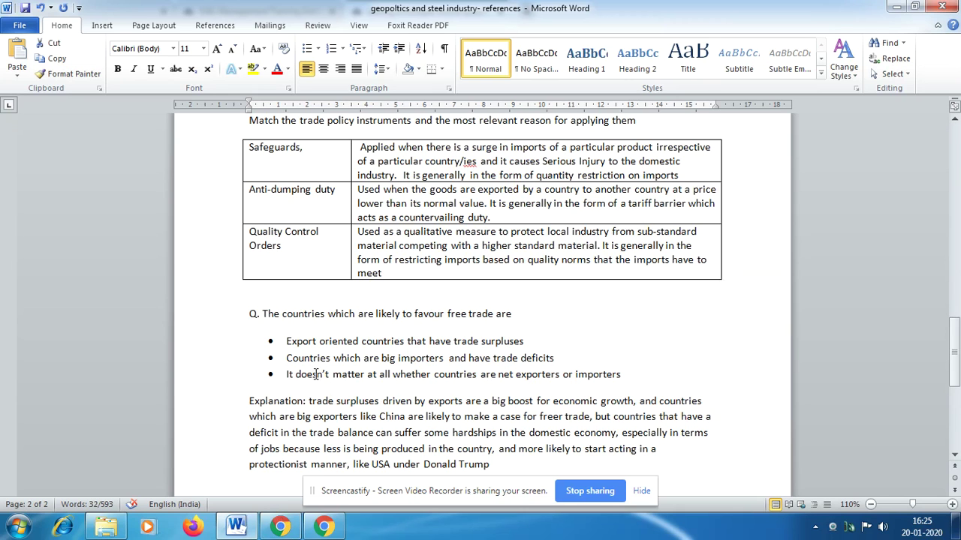
left_click_drag(262, 319, 511, 318)
key("ctrl+c")
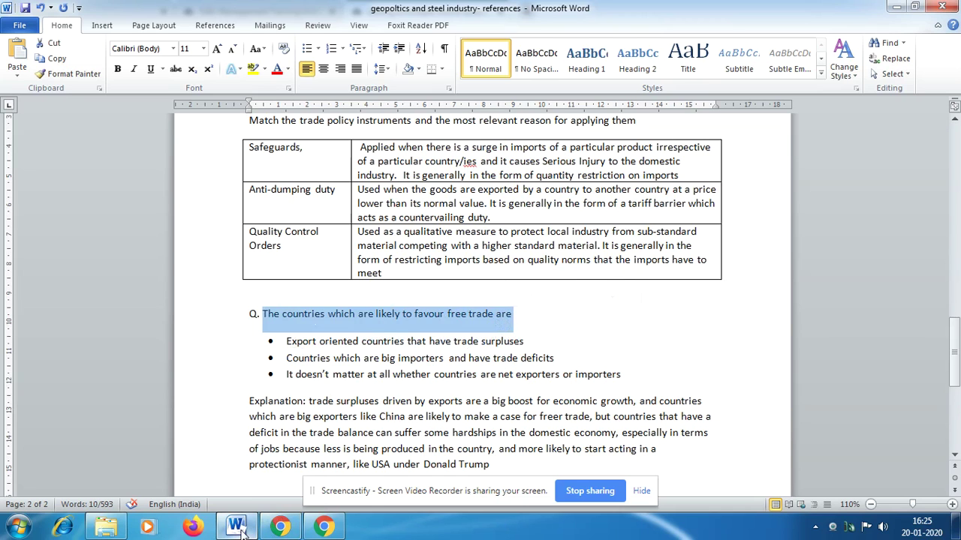
left_click(281, 528)
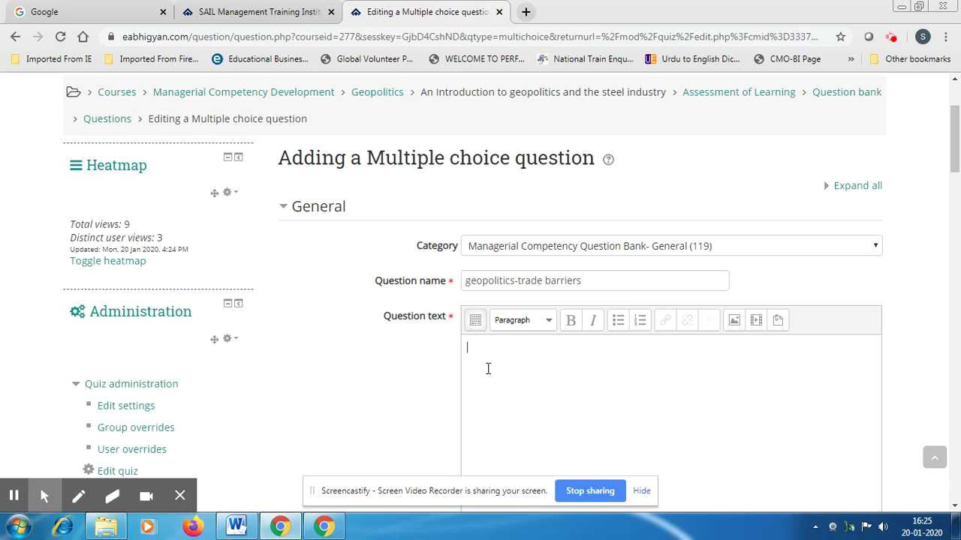
key("ctrl+v")
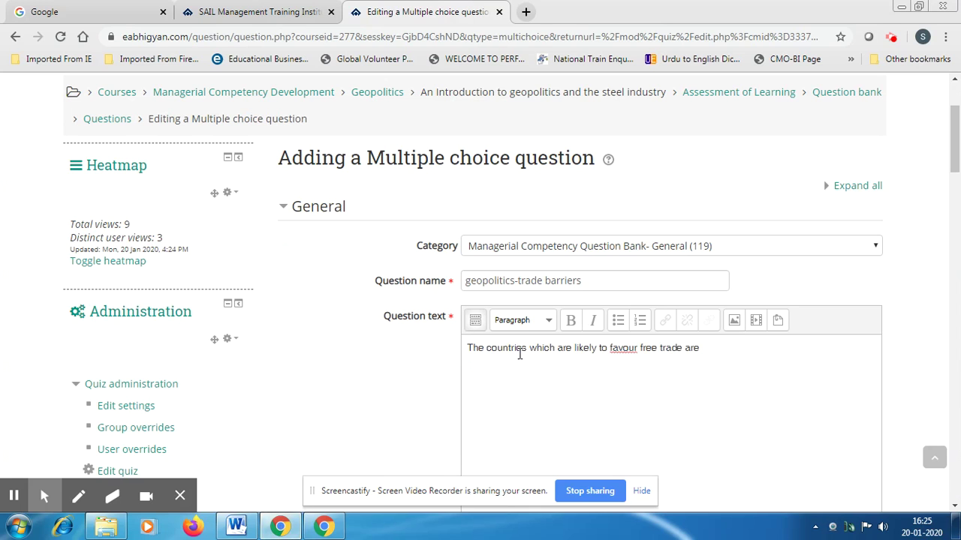
Copy "Export oriented countries that have trade surpluses" from the Word document into Choice 1 without its bullet, and set its grade to 100%.
left_click_drag(954, 165, 957, 267)
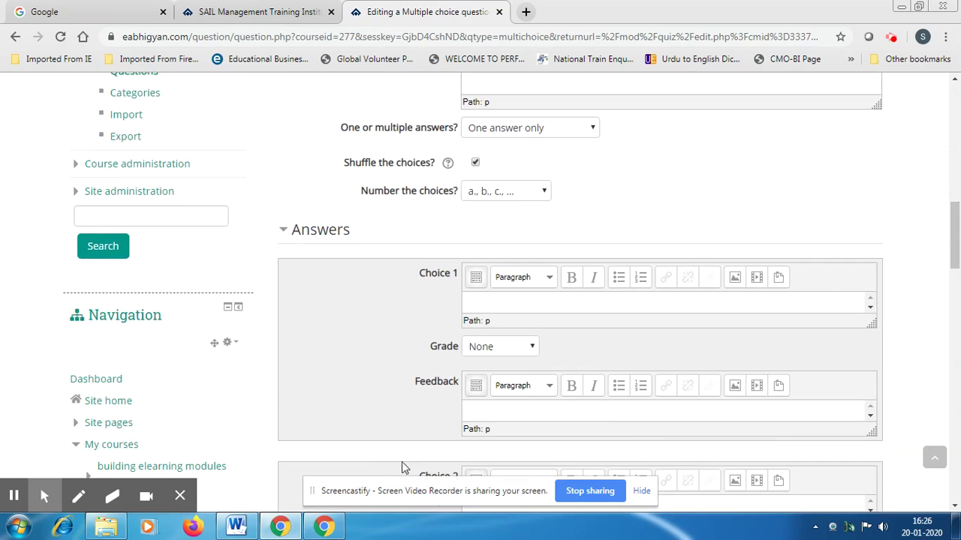
left_click(237, 527)
left_click_drag(285, 344, 527, 340)
key("ctrl+c")
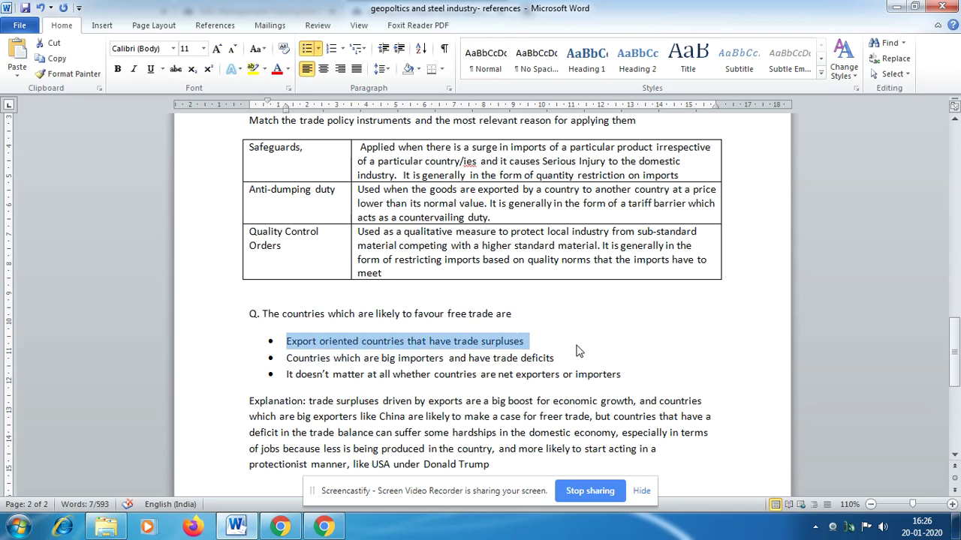
left_click(293, 523)
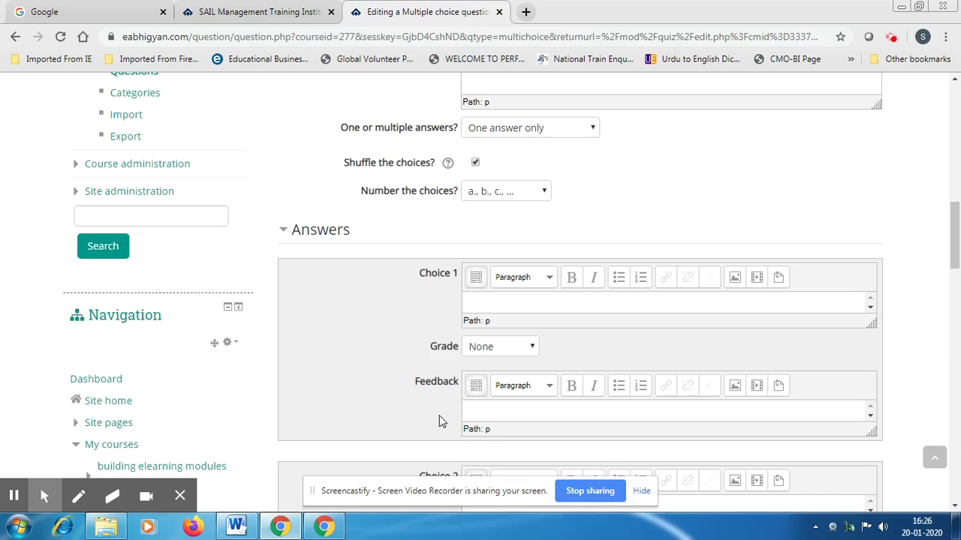
left_click(492, 304)
key("ctrl+v")
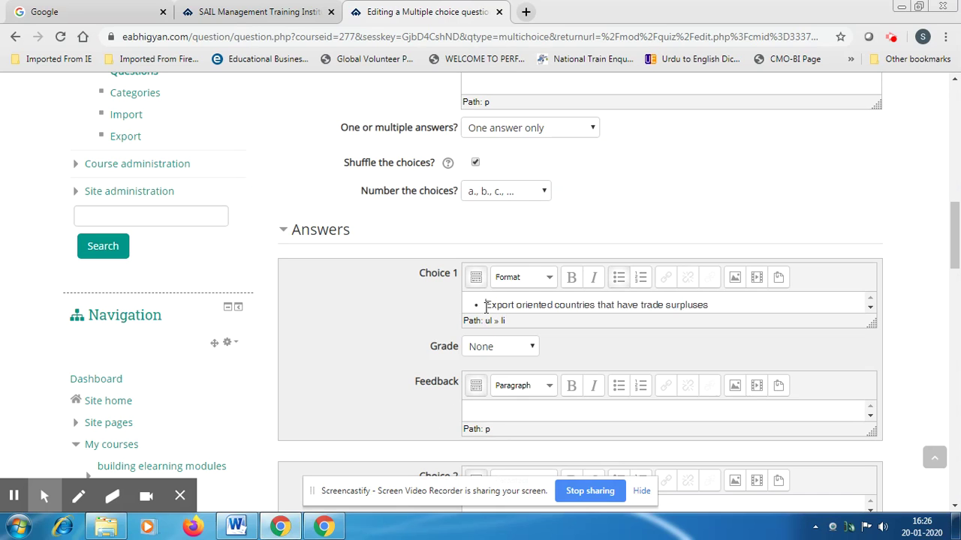
left_click(485, 304)
key("BackSpace")
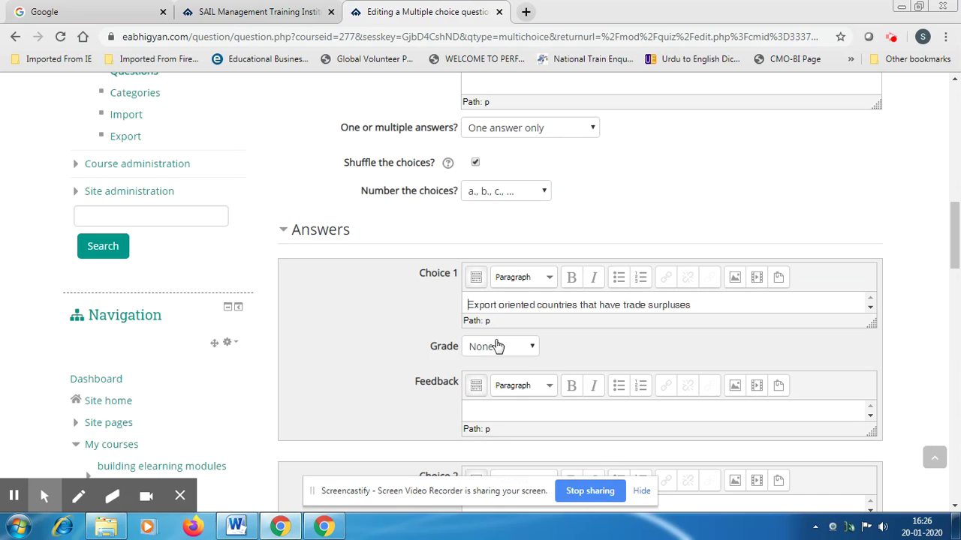
left_click(533, 349)
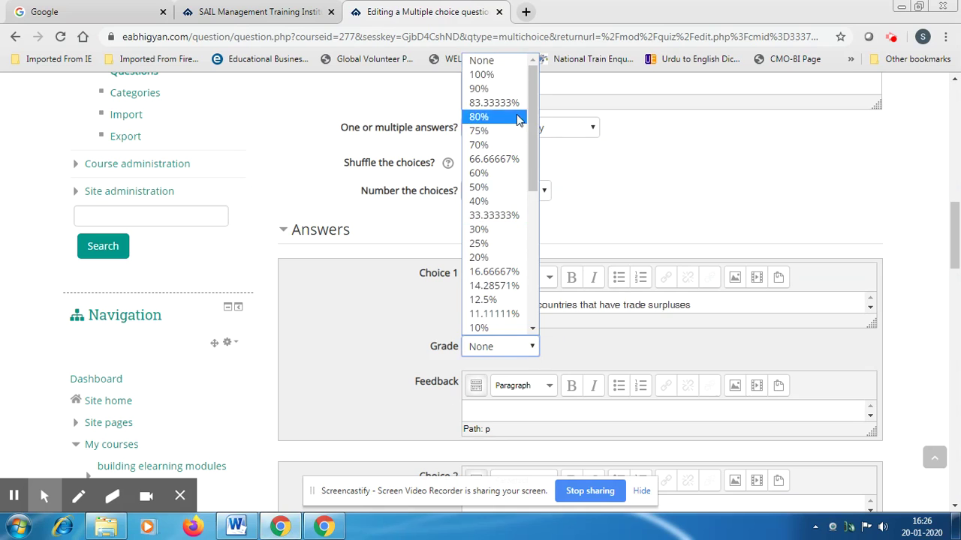
left_click(508, 74)
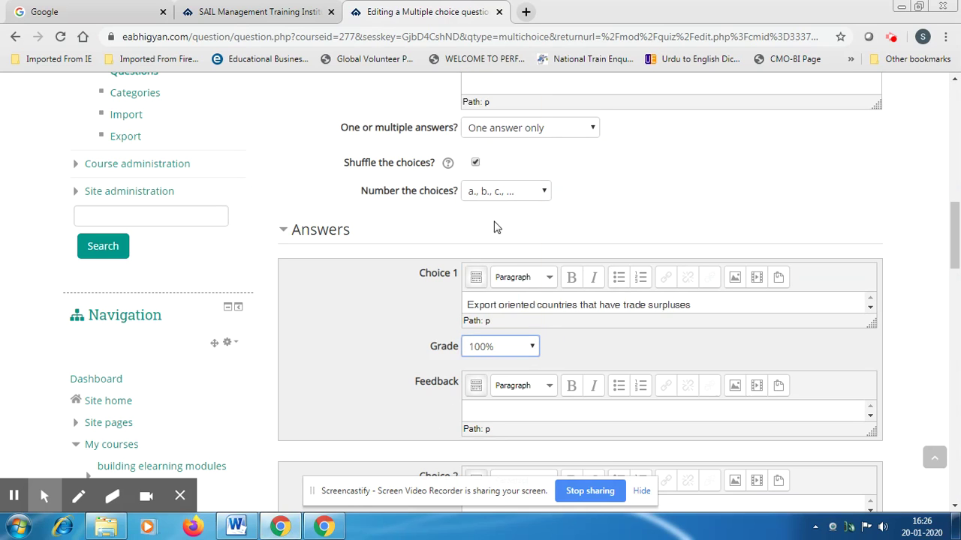
Copy "Countries which are big importers and have trade deficits" from the Word document into Choice 2.
left_click_drag(955, 259, 955, 252)
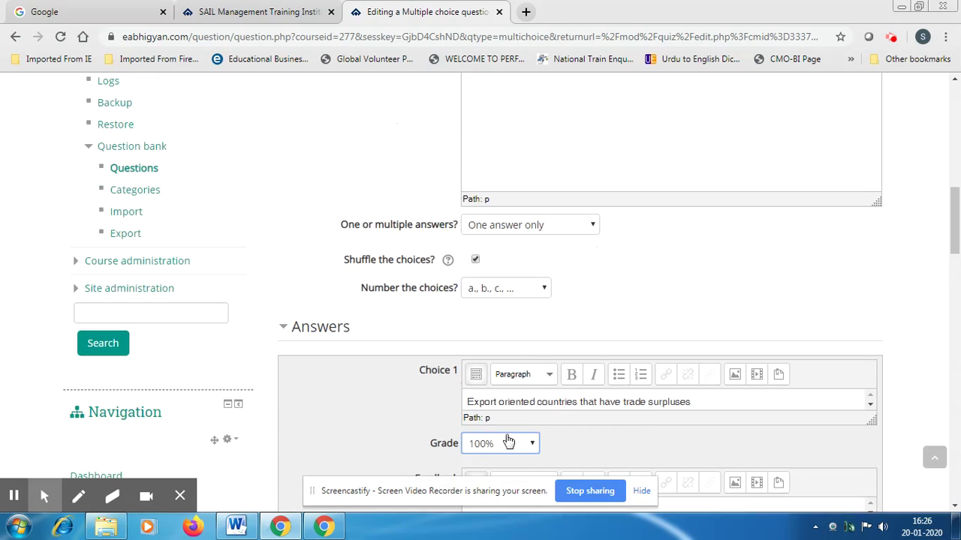
left_click_drag(956, 253, 942, 291)
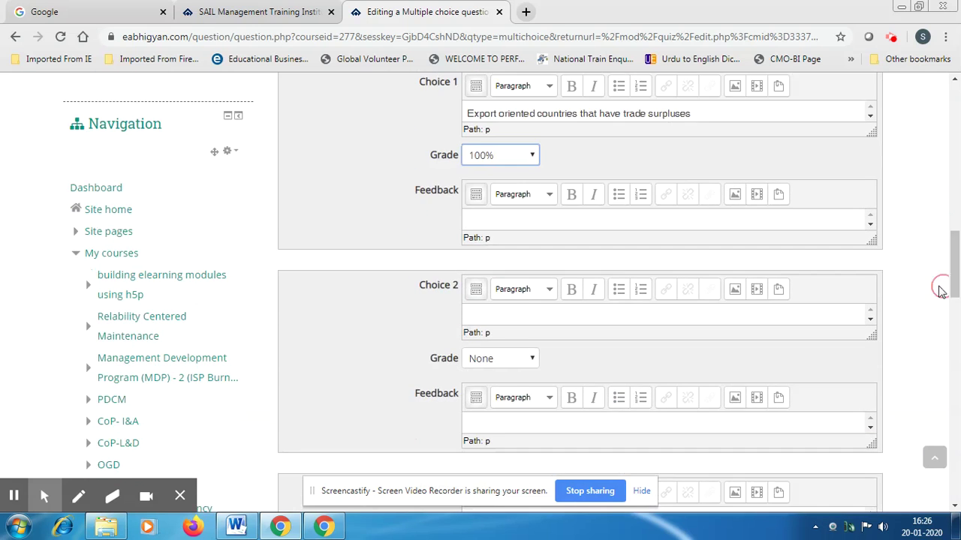
left_click(484, 223)
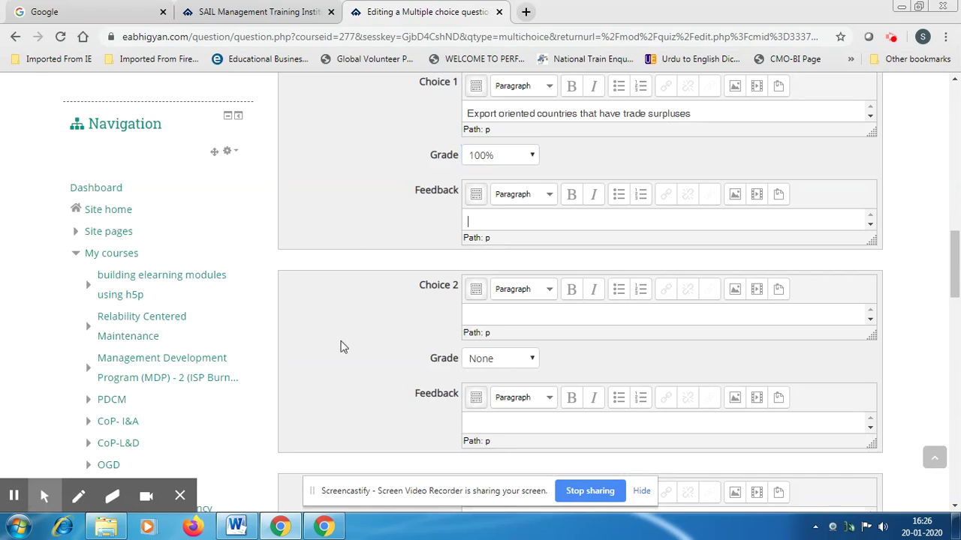
left_click(237, 526)
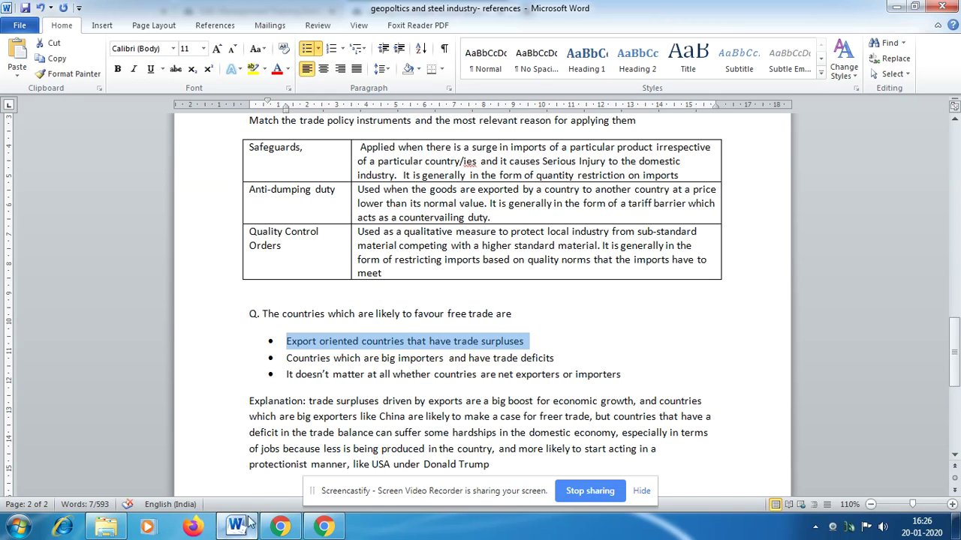
left_click_drag(289, 358, 556, 360)
key("ctrl+c")
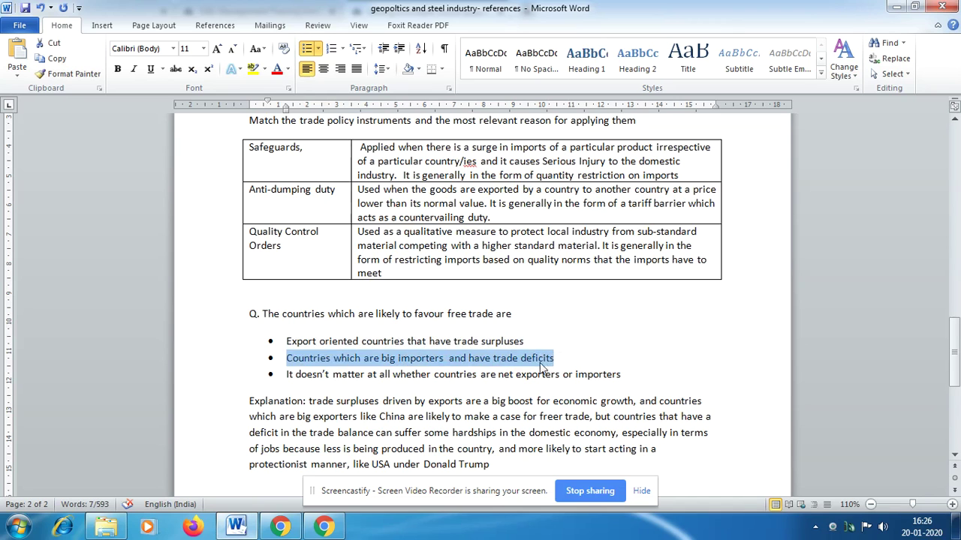
left_click(279, 525)
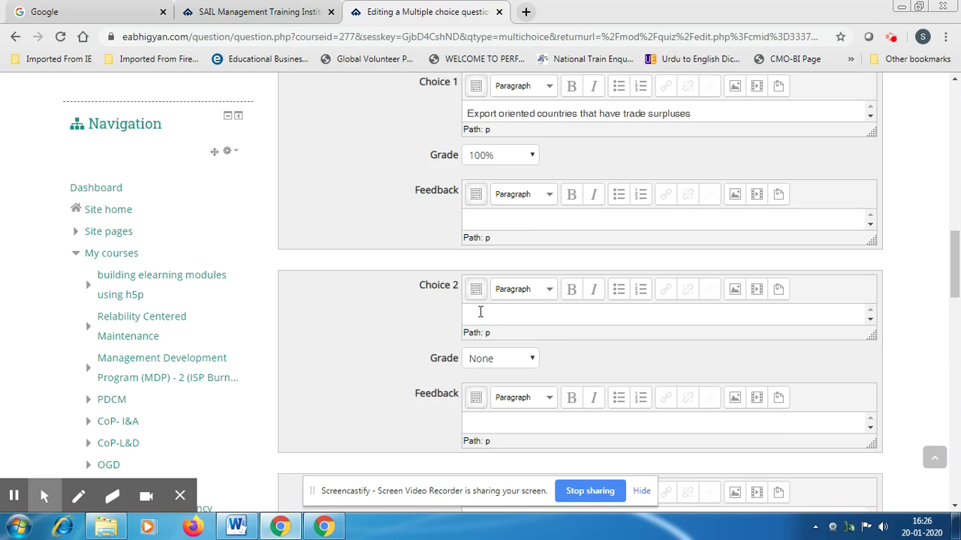
left_click(480, 309)
key("ctrl+v")
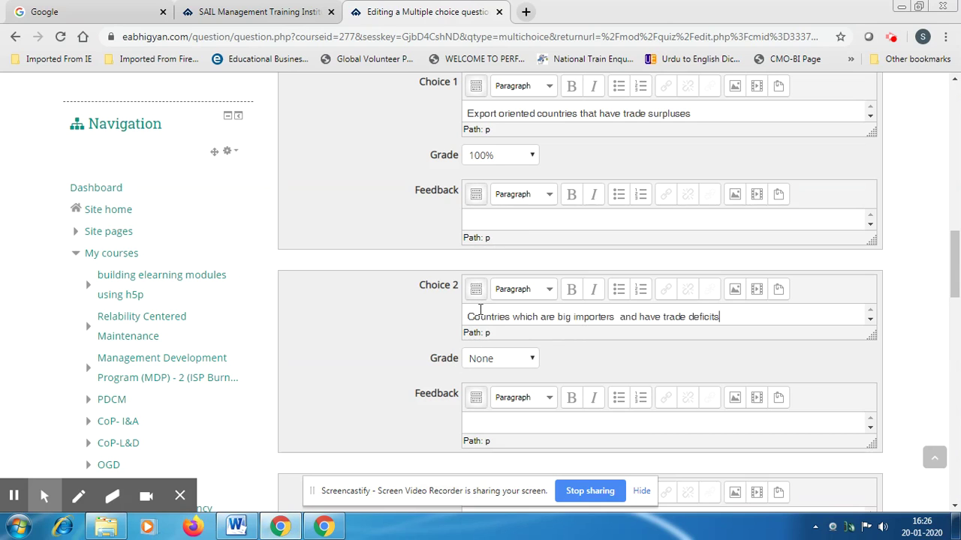
Copy "It doesn't matter at all whether countries are net exporters or importers" from the Word document into Choice 3.
scroll(619, 342, "down", 1)
left_click_drag(951, 300, 954, 317)
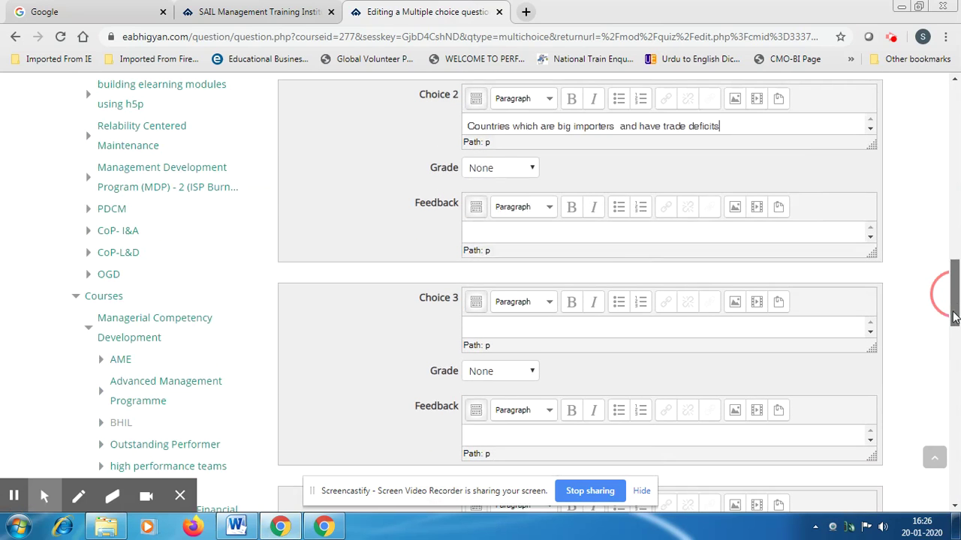
left_click(502, 331)
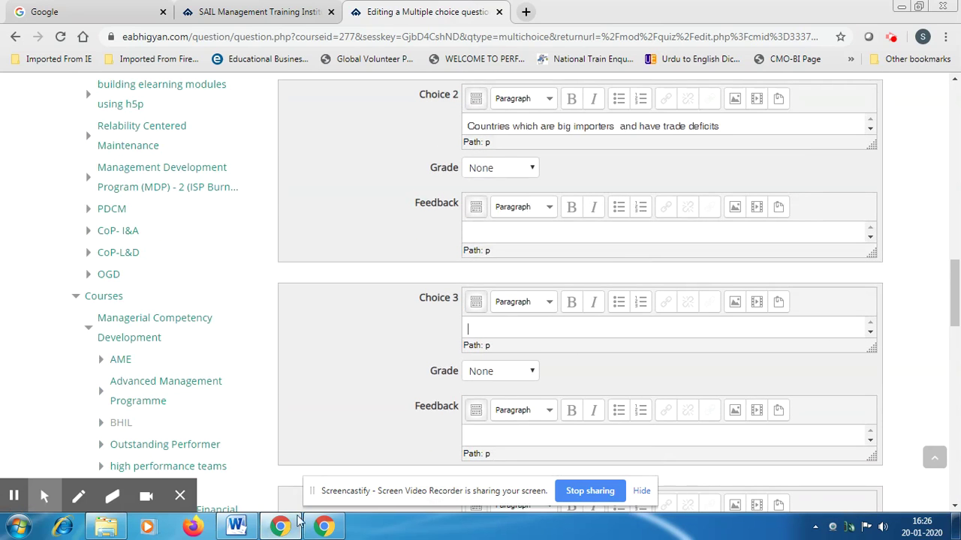
left_click(237, 527)
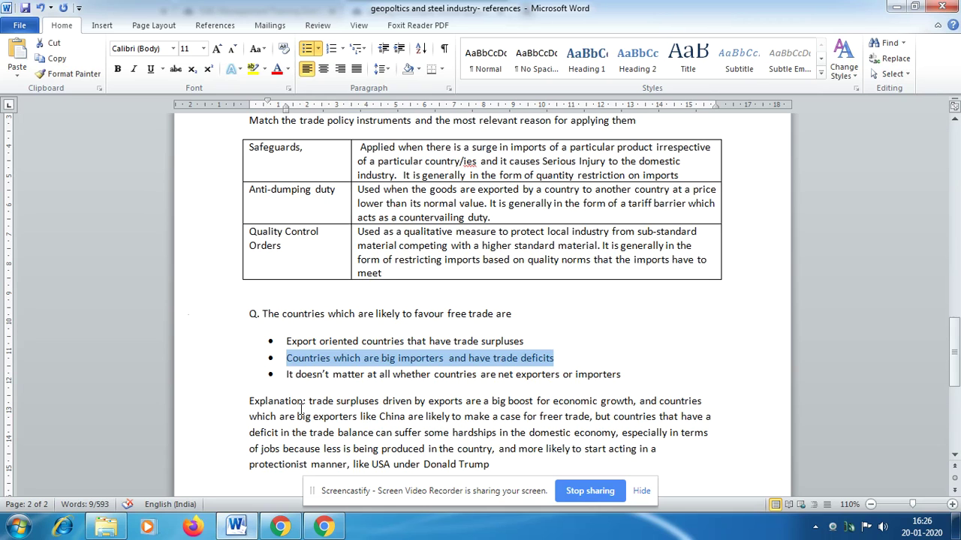
left_click_drag(286, 373, 610, 381)
key("ctrl+c")
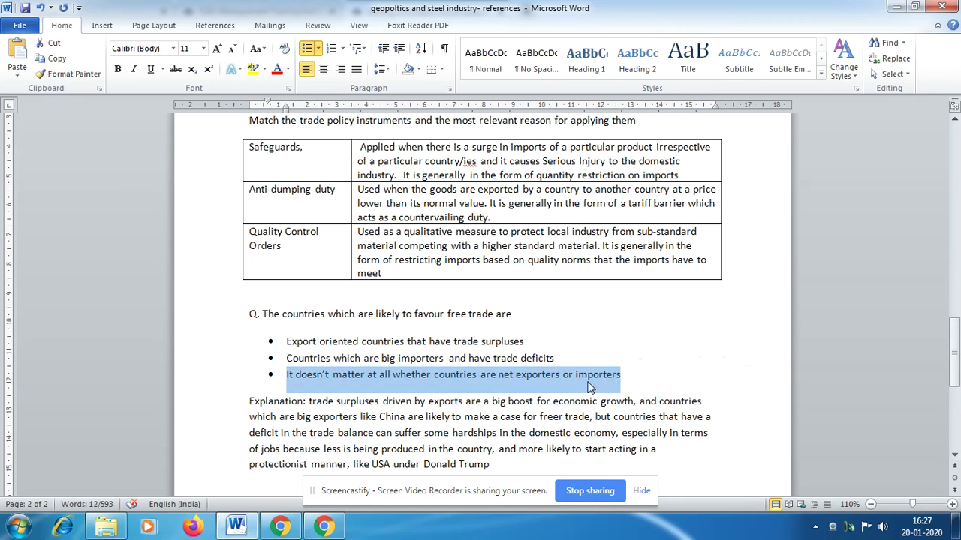
left_click(280, 525)
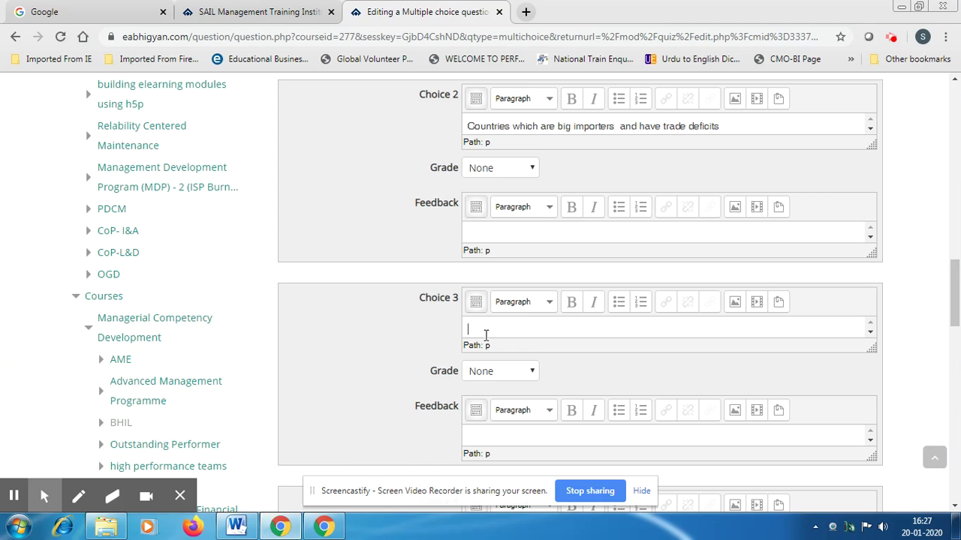
key("ctrl+v")
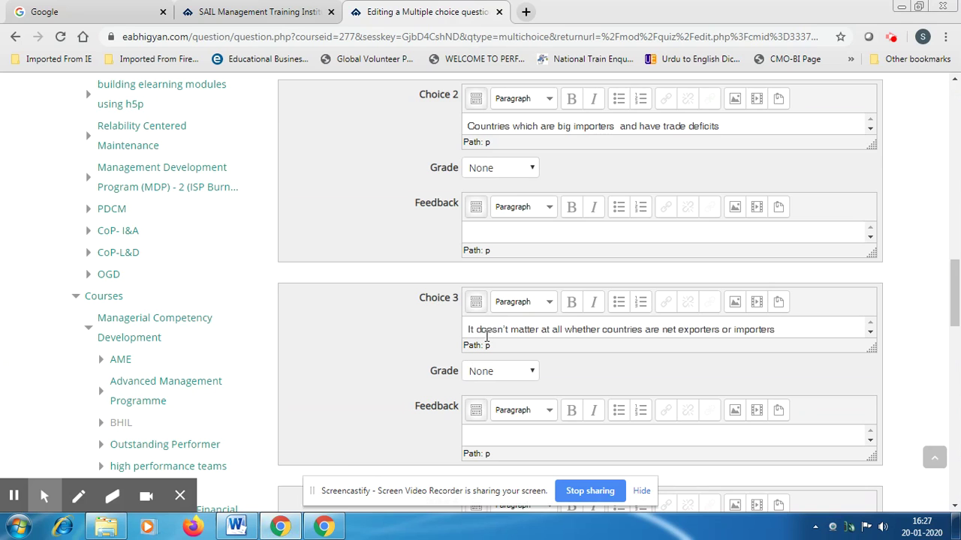
Copy the explanation about trade surpluses, without its "Explanation:" label, from the Word document into the question's general feedback.
left_click_drag(955, 304, 951, 215)
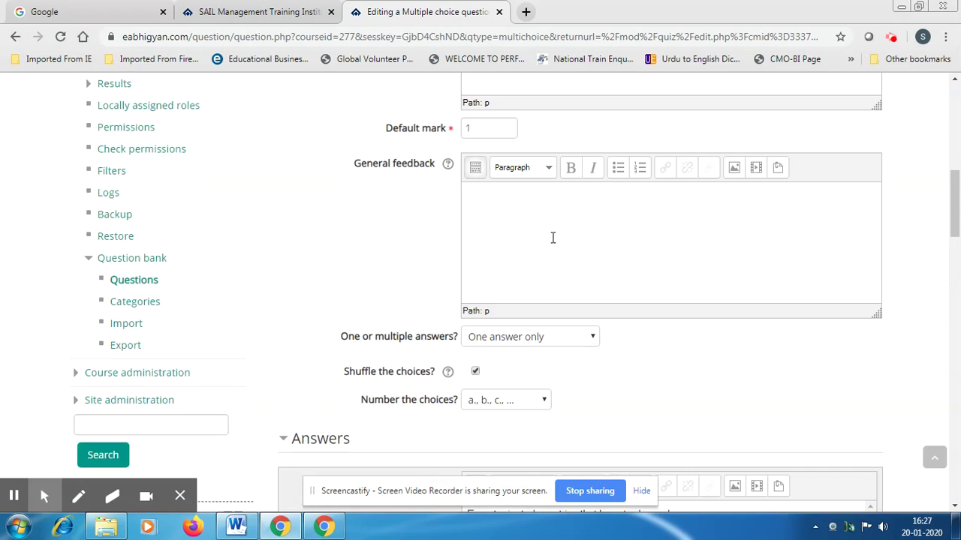
left_click(237, 527)
scroll(428, 352, "down", 2)
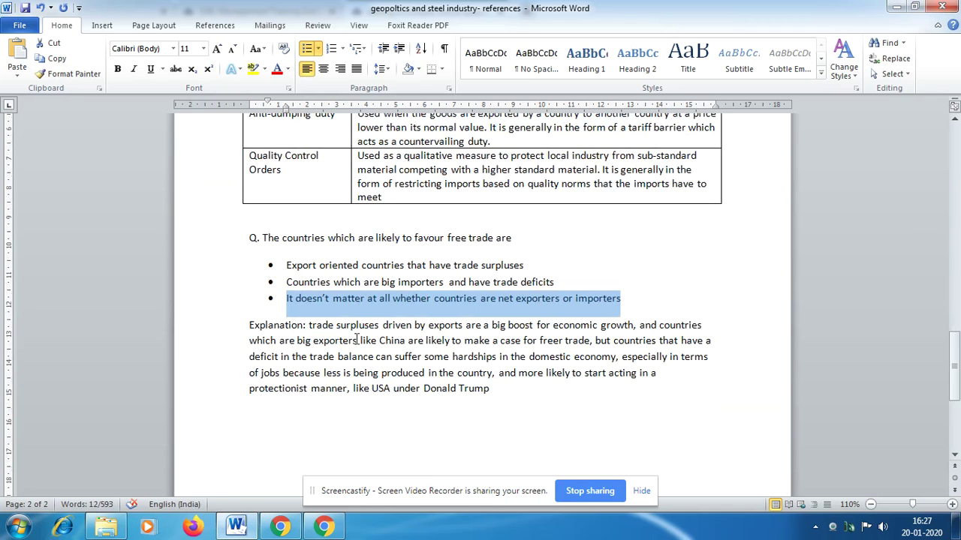
left_click_drag(309, 325, 492, 390)
key("ctrl+c")
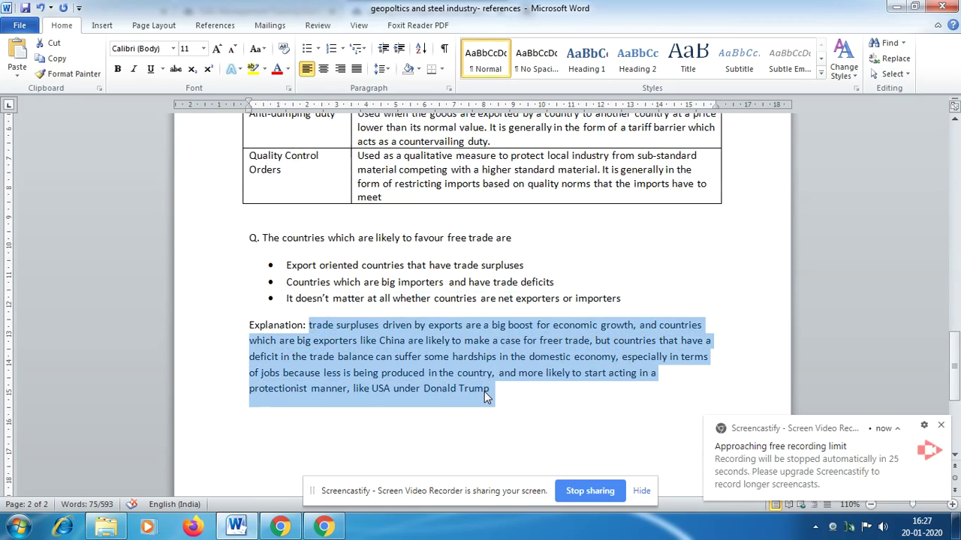
left_click(252, 529)
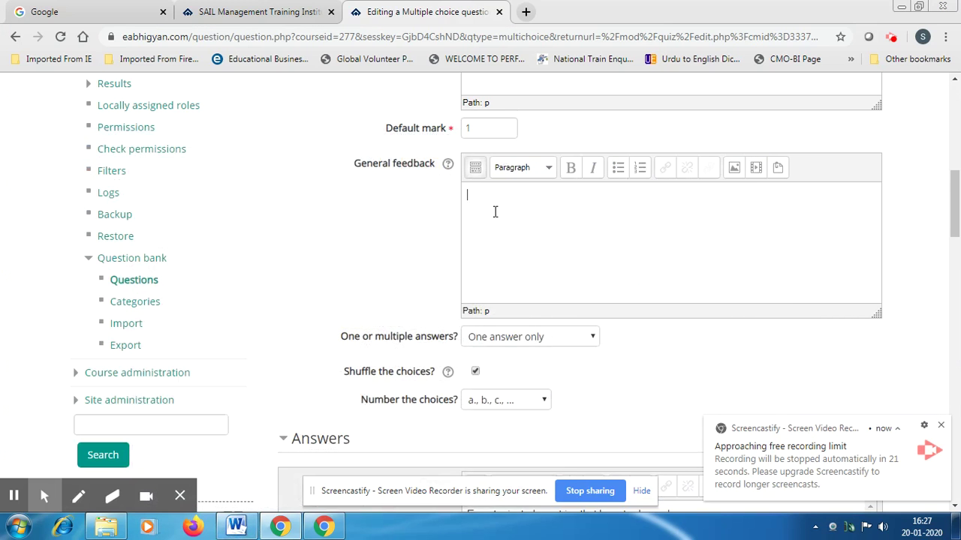
left_click(496, 211)
key("ctrl+v")
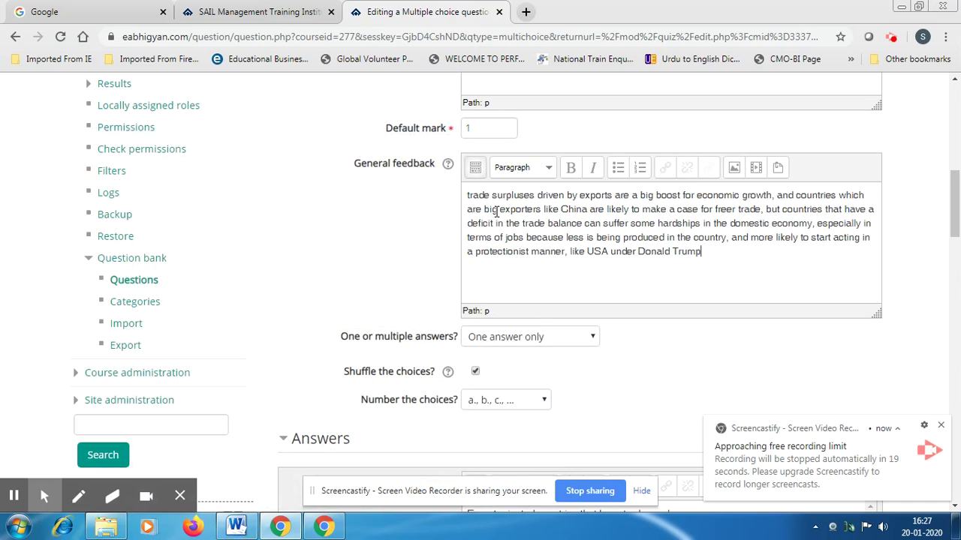
Save the geopolitics-trade barriers question and review the quiz's question list.
left_click_drag(955, 202, 938, 420)
scroll(555, 446, "up", 1)
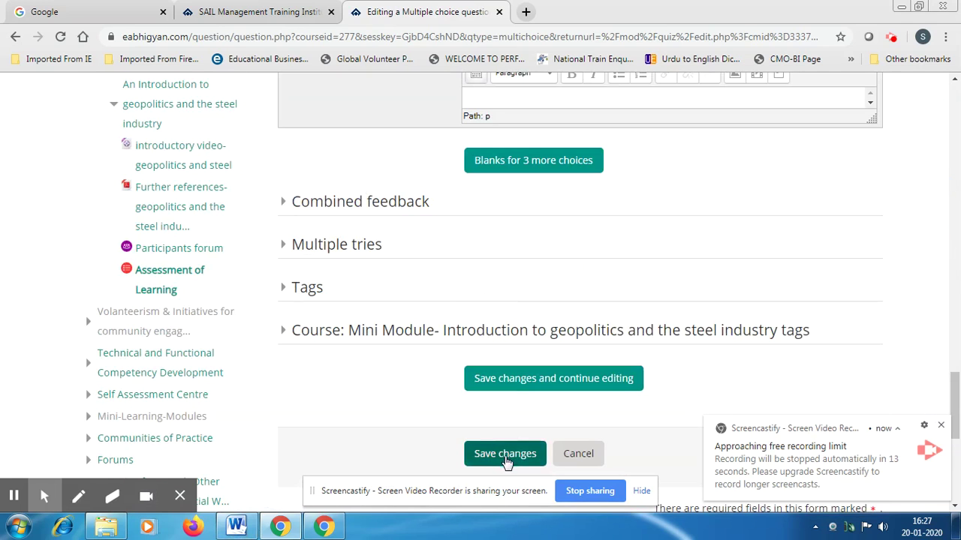
left_click(506, 454)
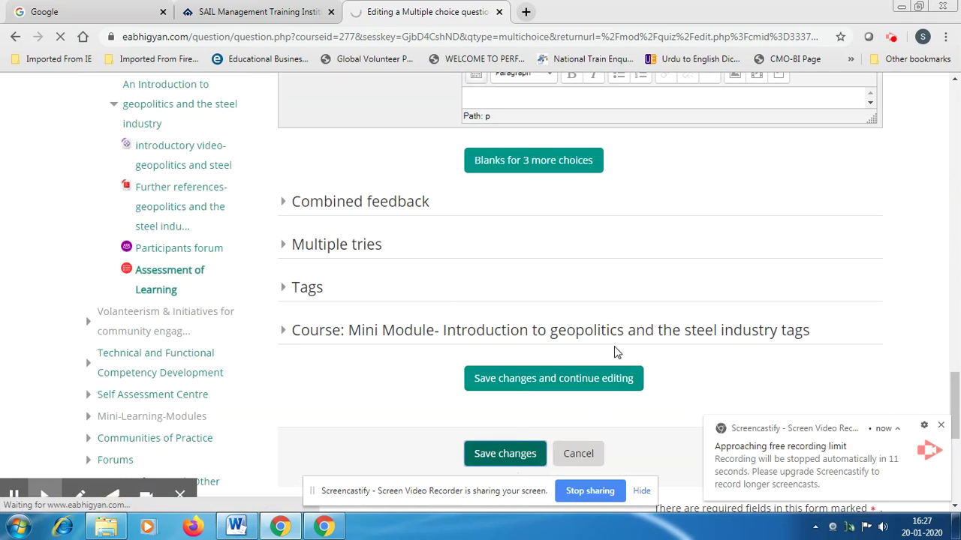
scroll(592, 338, "down", 5)
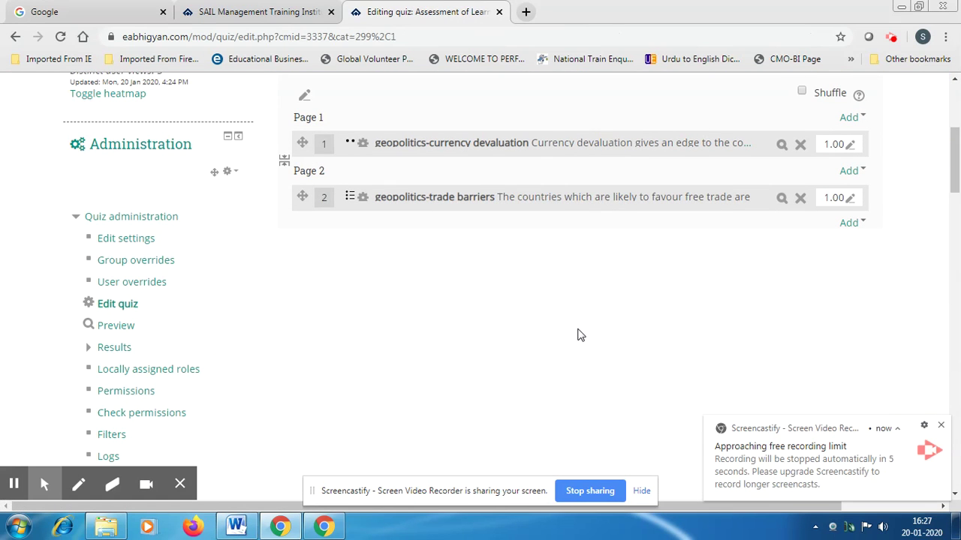
scroll(578, 335, "up", 3)
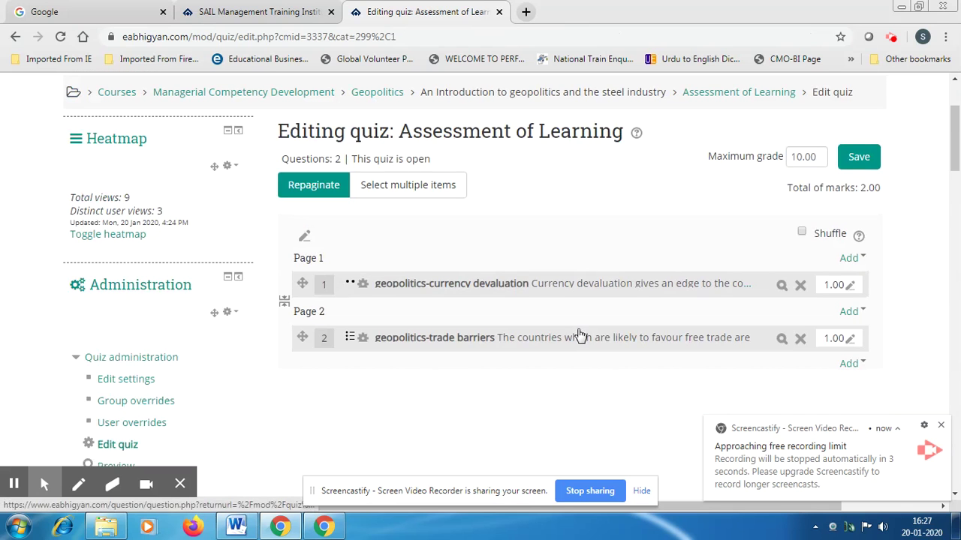